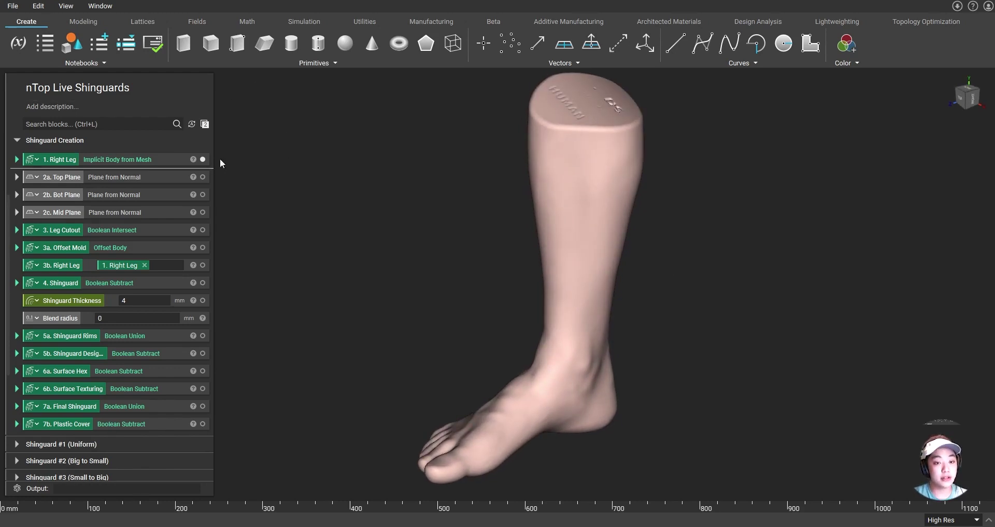
- Show the Top, Bot and Mid Planes together with the right leg and examine where they cross it
click(203, 195)
click(203, 211)
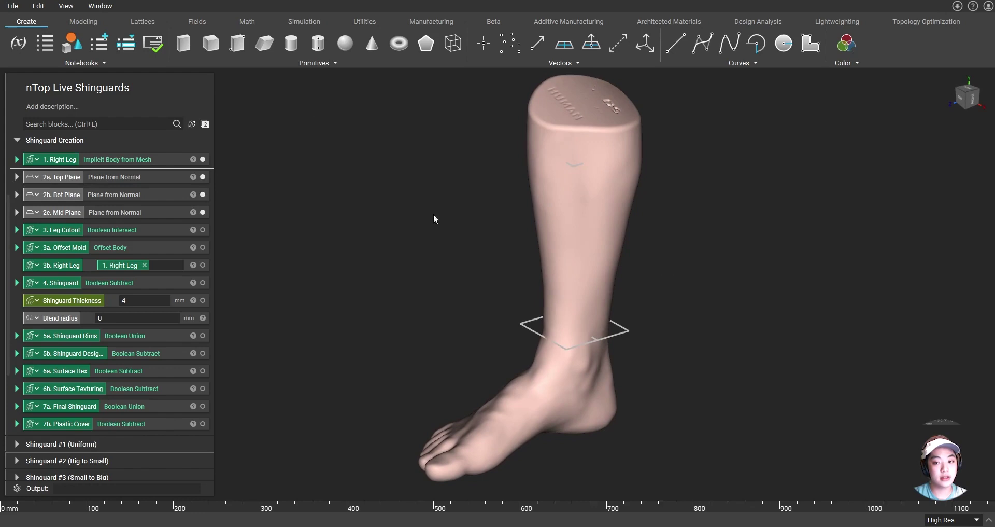
right_drag(541, 338, 532, 234)
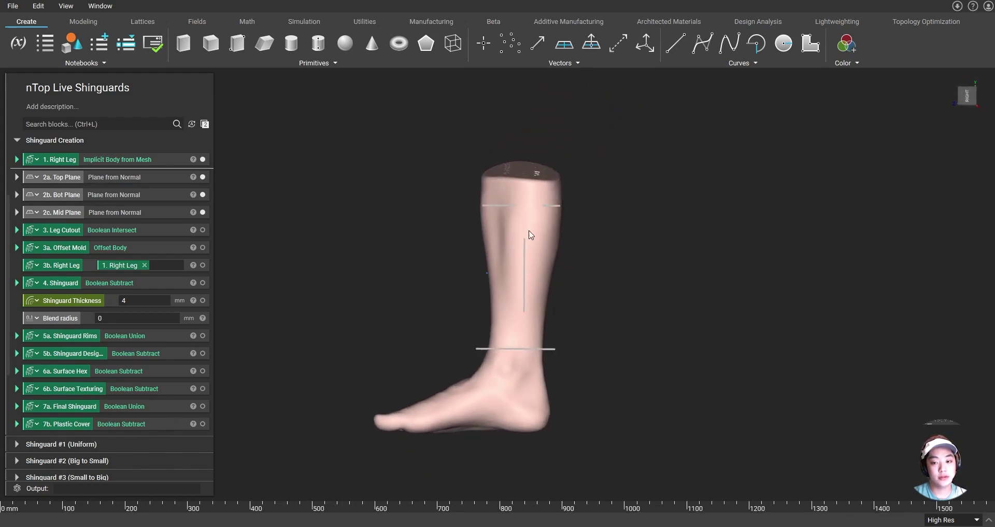
right_drag(650, 238, 151, 224)
- Isolate the Leg Cutout body and compare it with the full right leg by showing and hiding the leg
key(i)
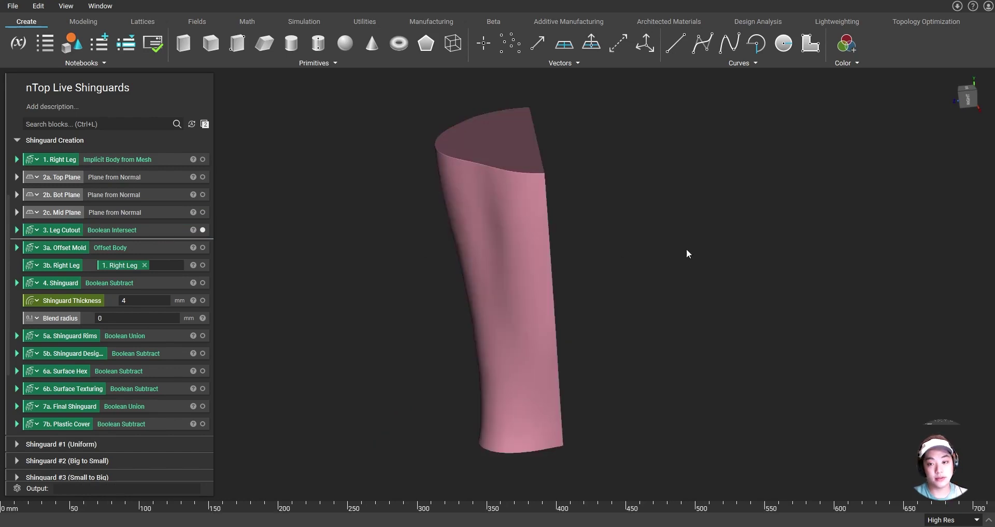
click(202, 160)
click(202, 159)
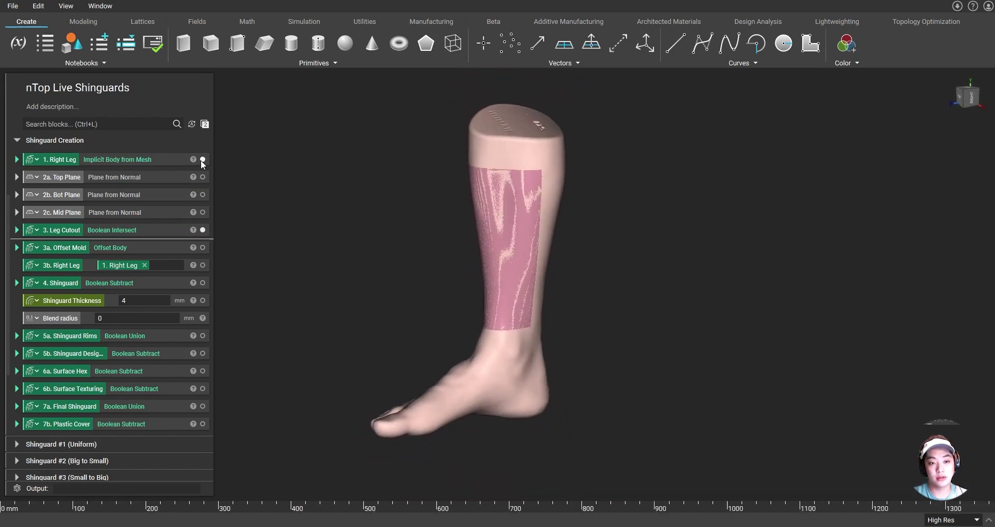
click(202, 160)
scroll(695, 197, up, 5)
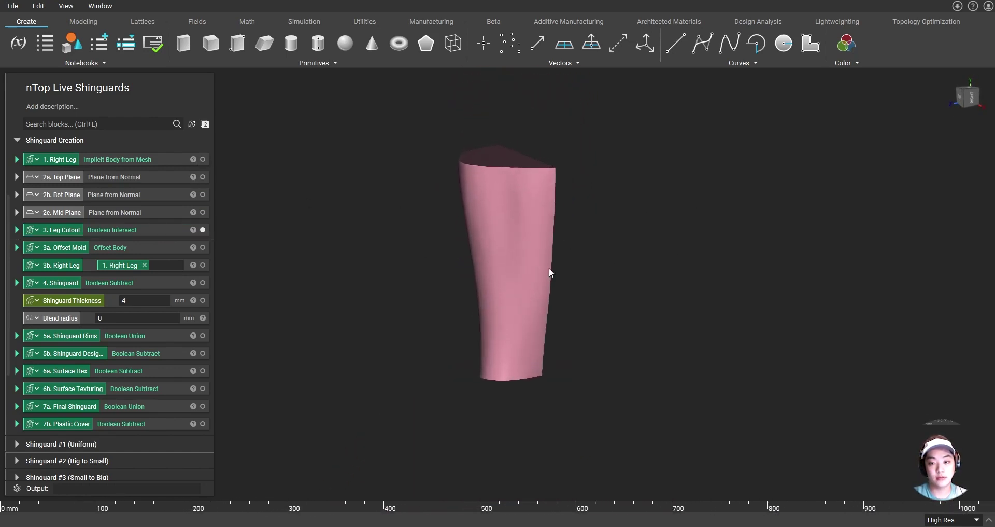
right_drag(481, 287, 409, 297)
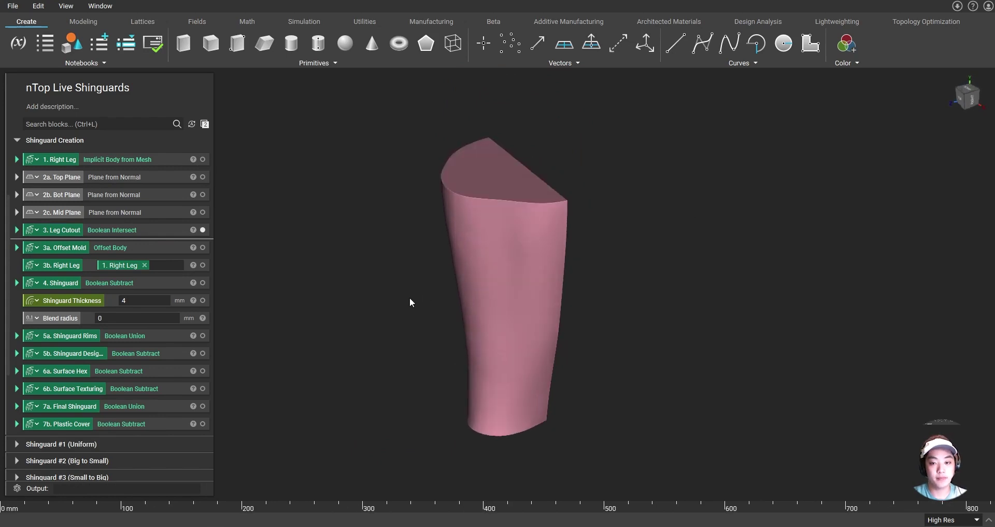
- View the Leg Cutout's distance field in the Field Viewer with plane normal 0, 1, 0 and a contour interval of 4
click(503, 269)
key(f)
click(905, 271)
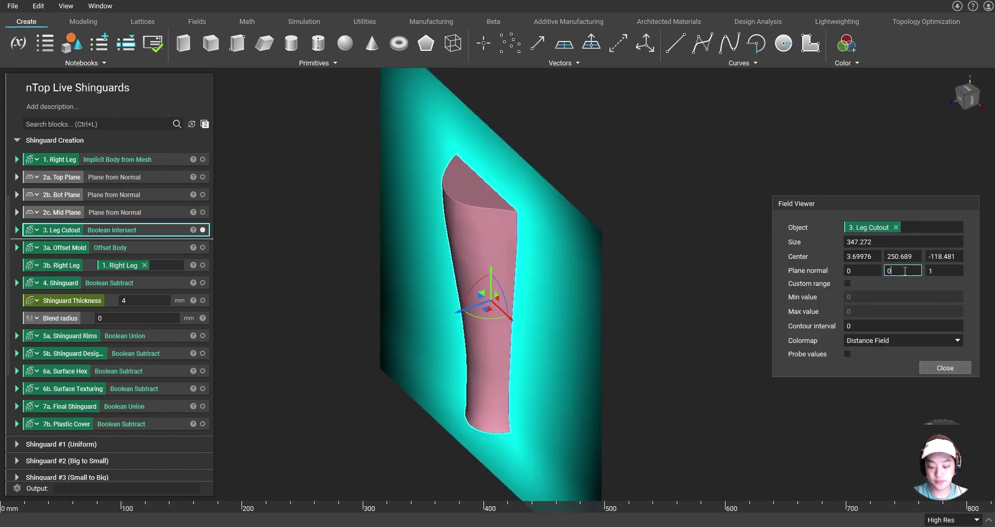
text(1)
key(Tab)
text(0)
click(910, 323)
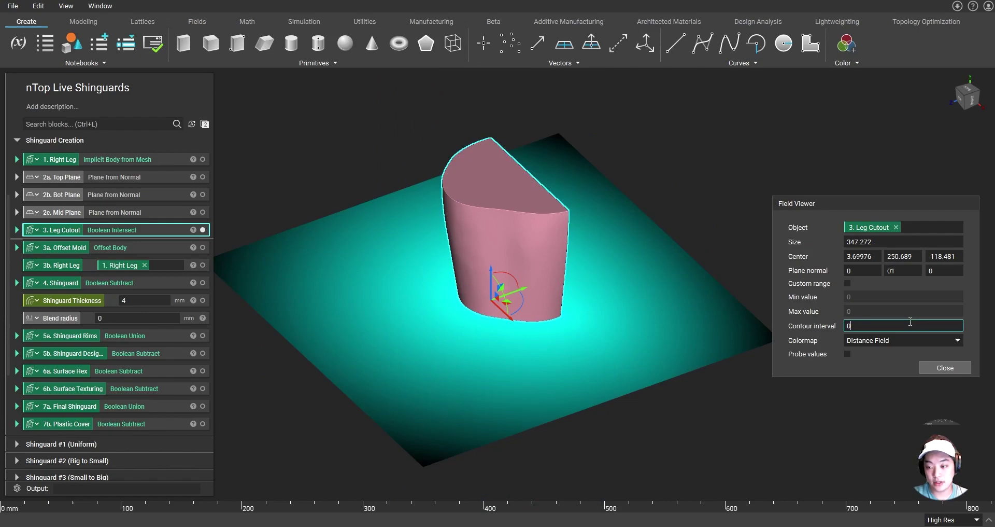
text(4)
scroll(540, 233, up, 3)
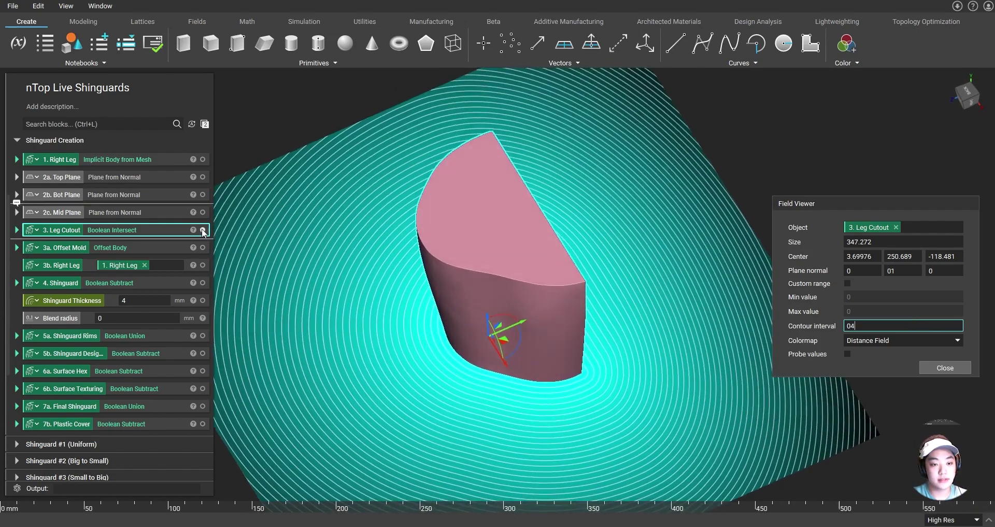
- Hide the Leg Cutout body, enable probe values, and probe the distance field across its cross-section
click(203, 229)
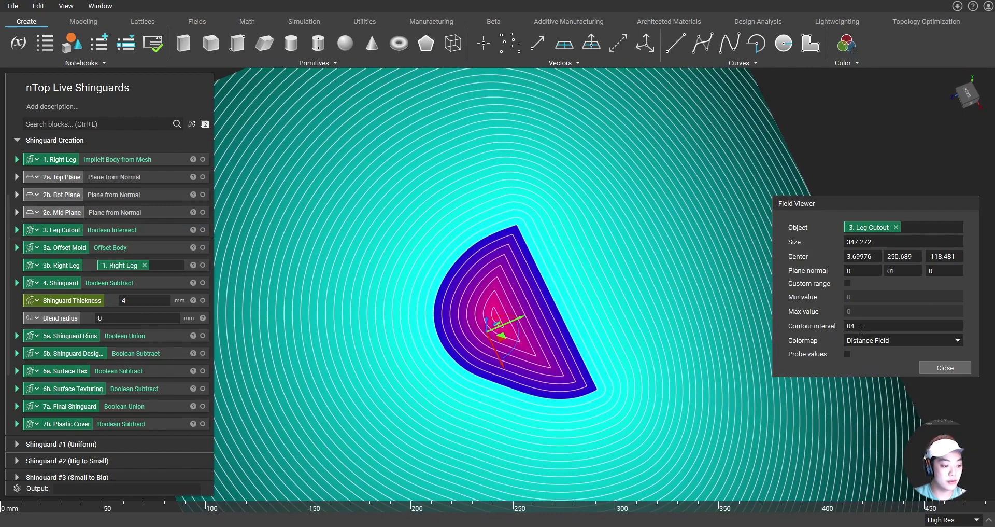
scroll(479, 272, up, 5)
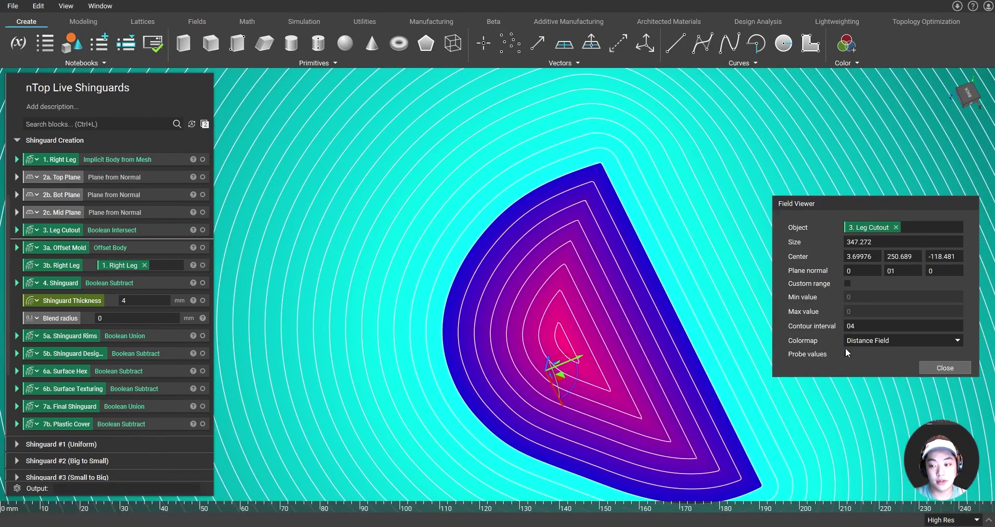
click(847, 352)
scroll(633, 294, down, 1)
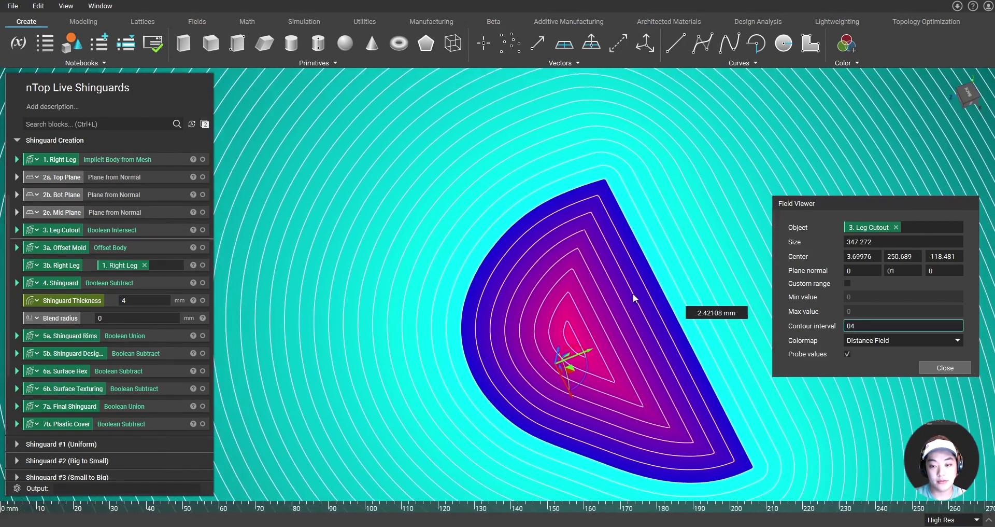
scroll(475, 283, down, 1)
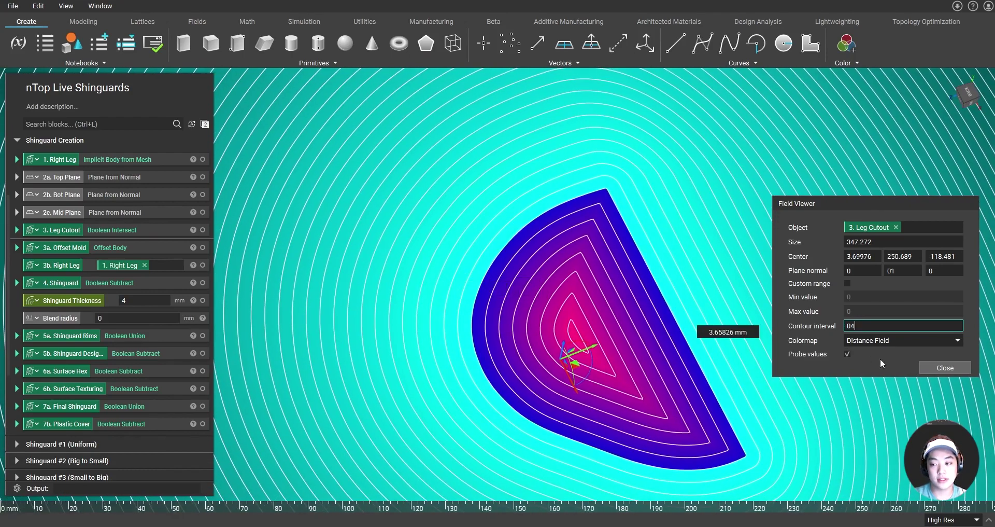
scroll(687, 330, down, 2)
scroll(503, 339, up, 3)
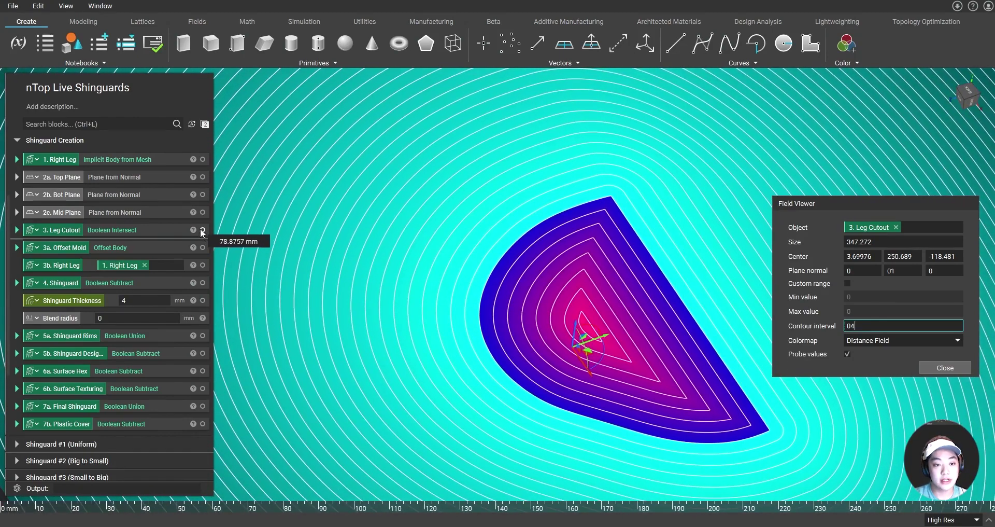
- Show the Leg Cutout over its field again, expand the Offset Mold's inputs, and probe the distance just outside the body
click(202, 230)
click(203, 229)
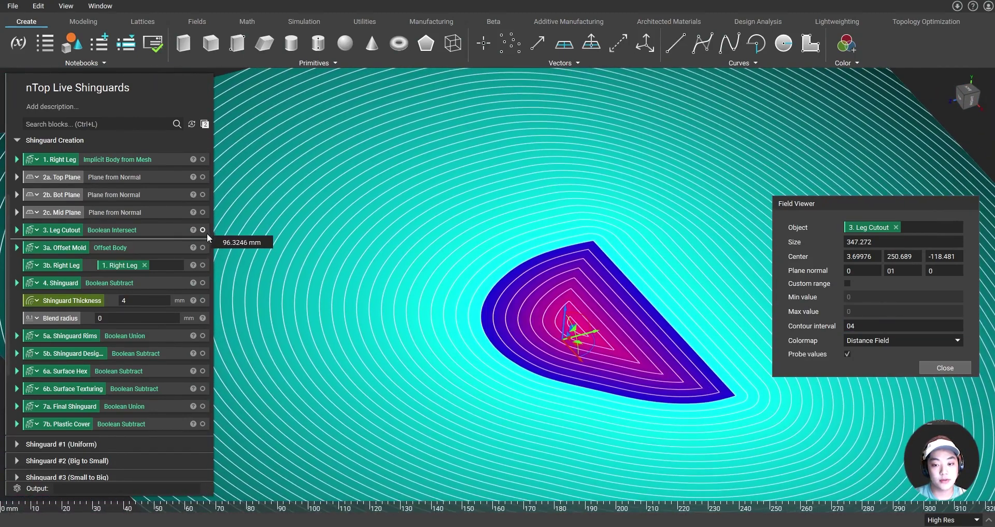
click(202, 231)
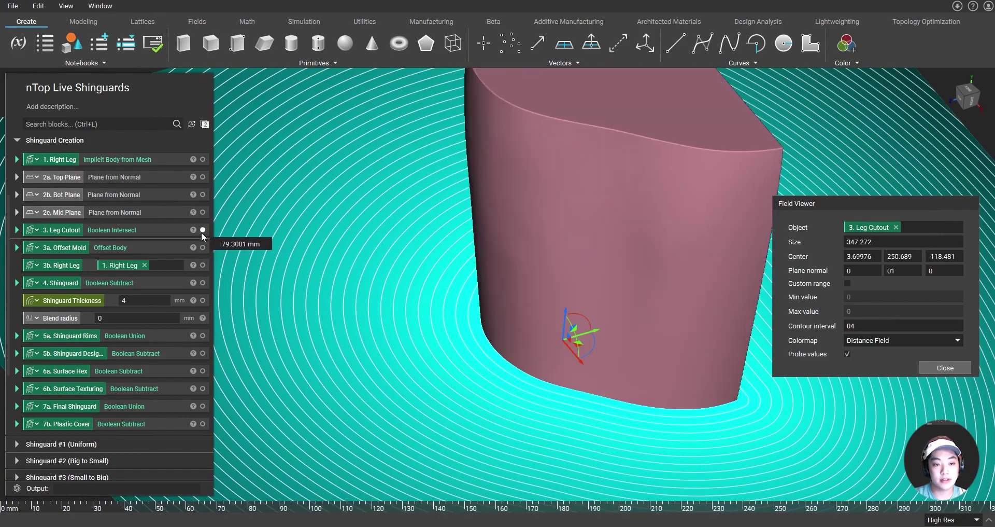
click(17, 247)
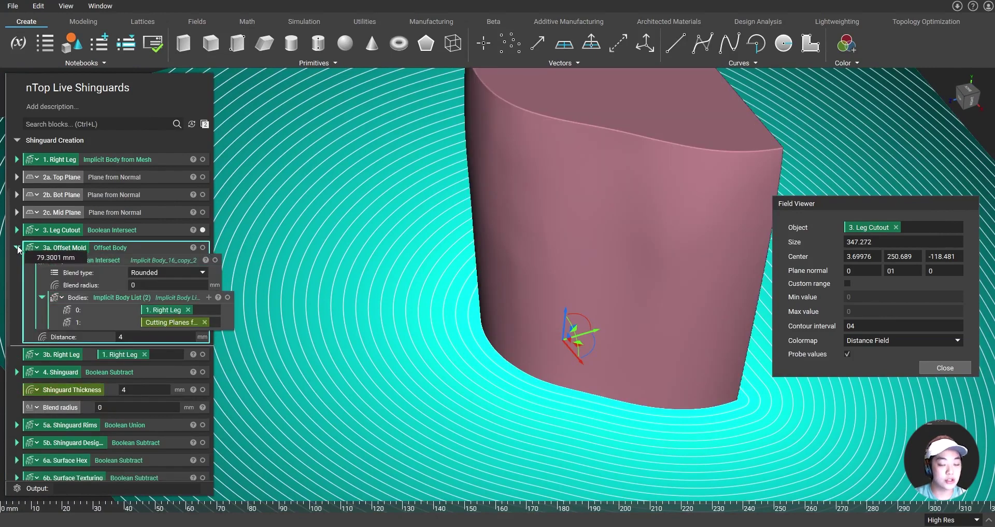
scroll(461, 333, up, 3)
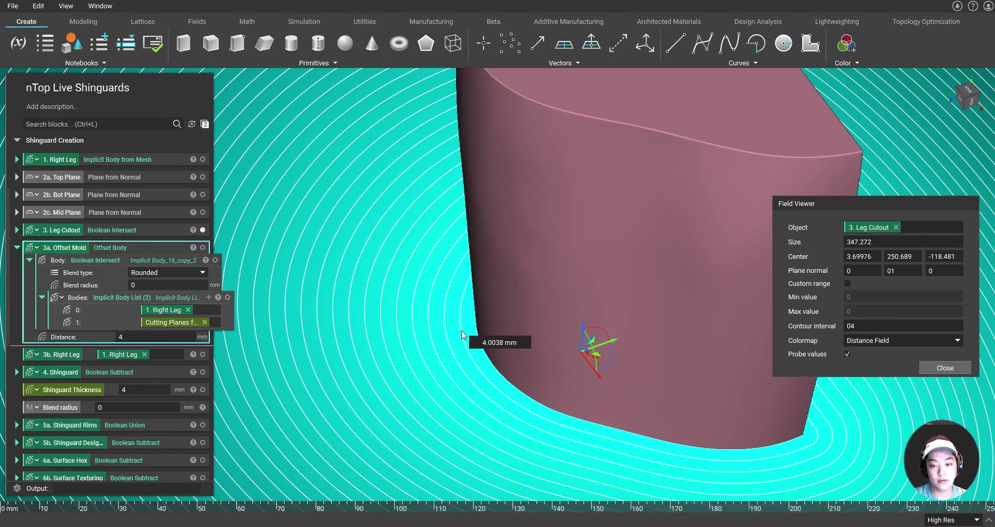
scroll(277, 293, down, 1)
- Compare the Offset Mold with the distance contours, then close the Field Viewer and isolate the Offset Mold
click(203, 247)
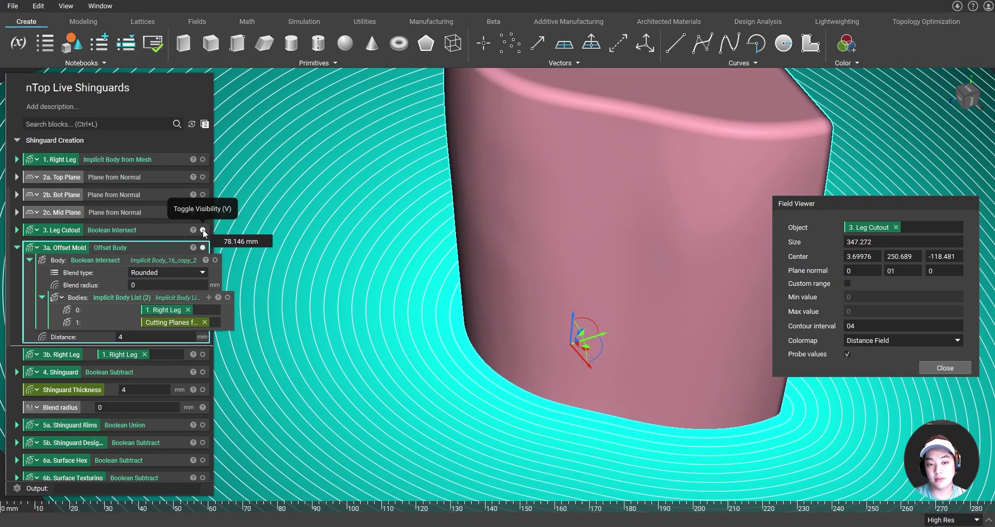
click(202, 247)
click(203, 247)
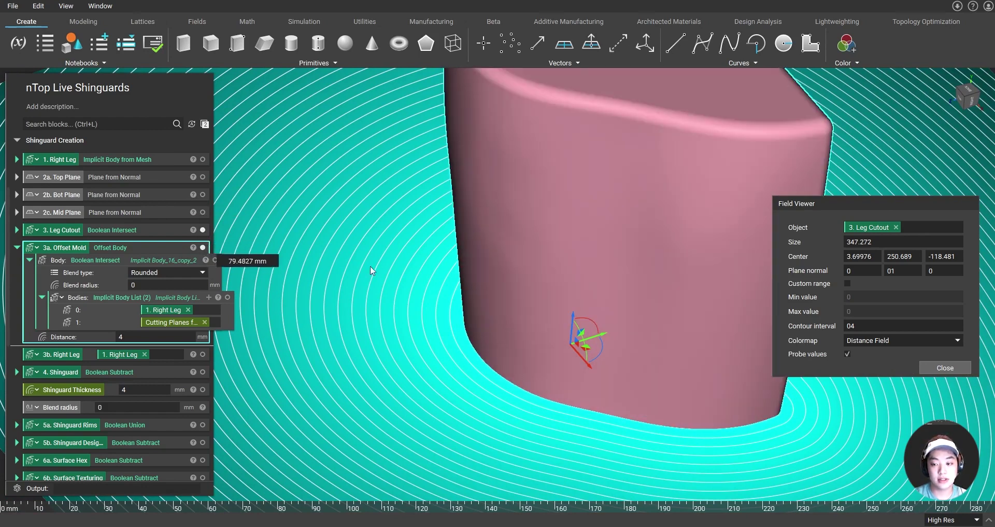
key(x)
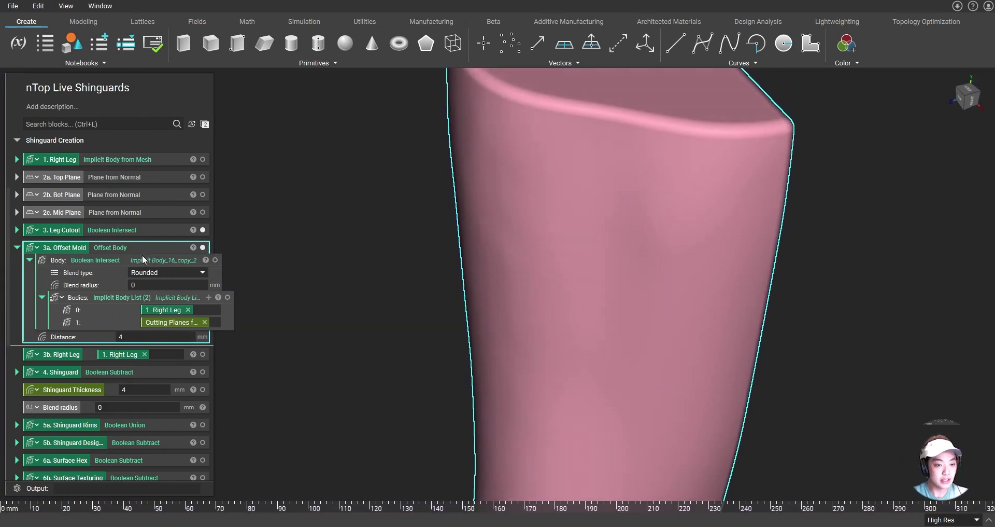
key(i)
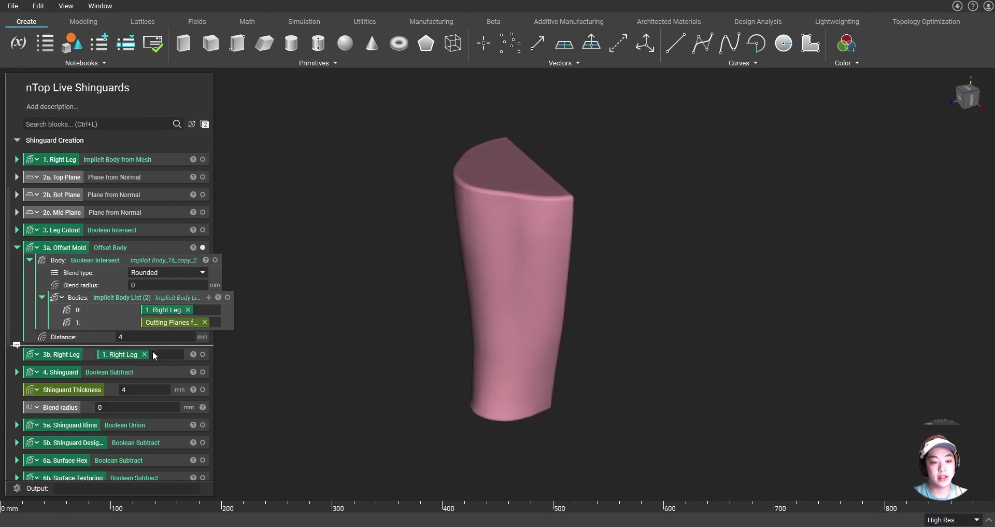
- Show the 3b Right Leg with the Offset Mold, then isolate the 4. Shinguard body and examine it
click(203, 354)
scroll(531, 216, down, 2)
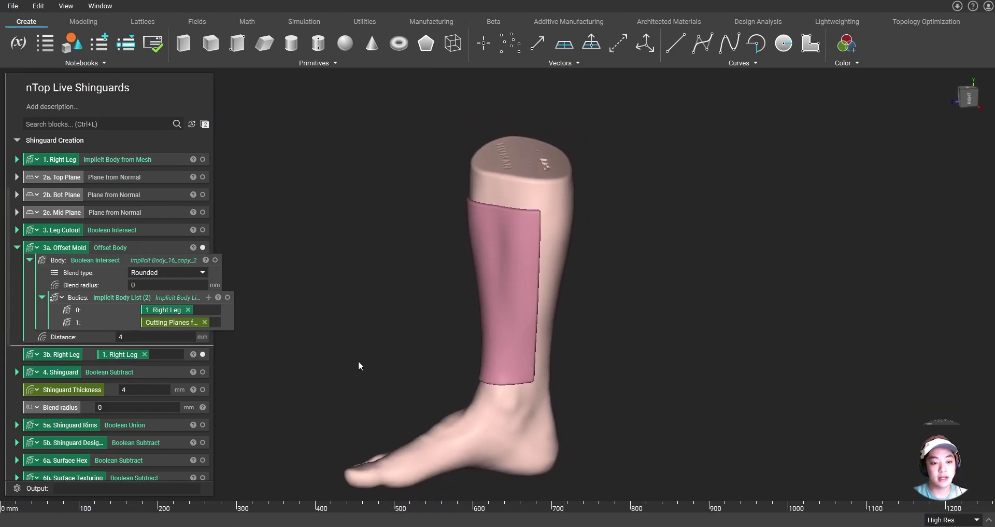
click(97, 372)
right_drag(552, 272, 550, 293)
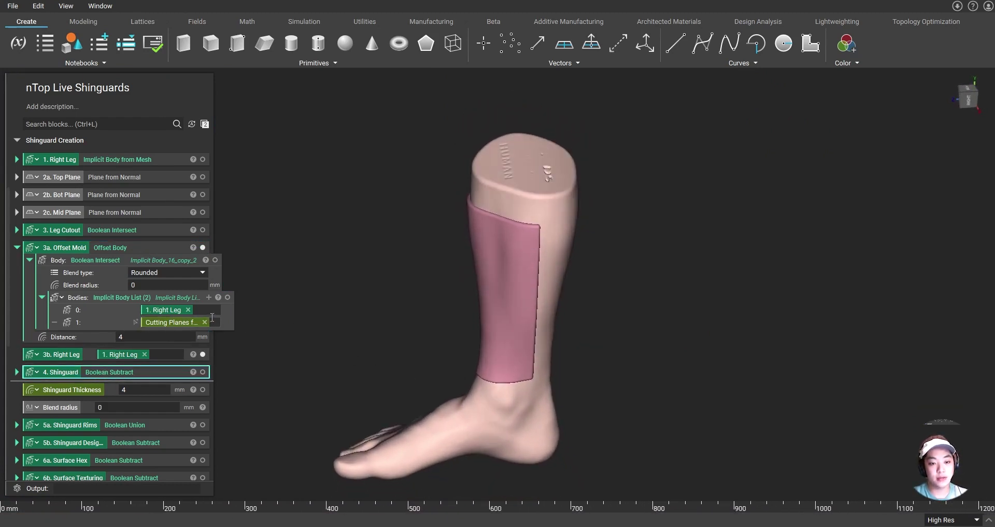
double_click(166, 372)
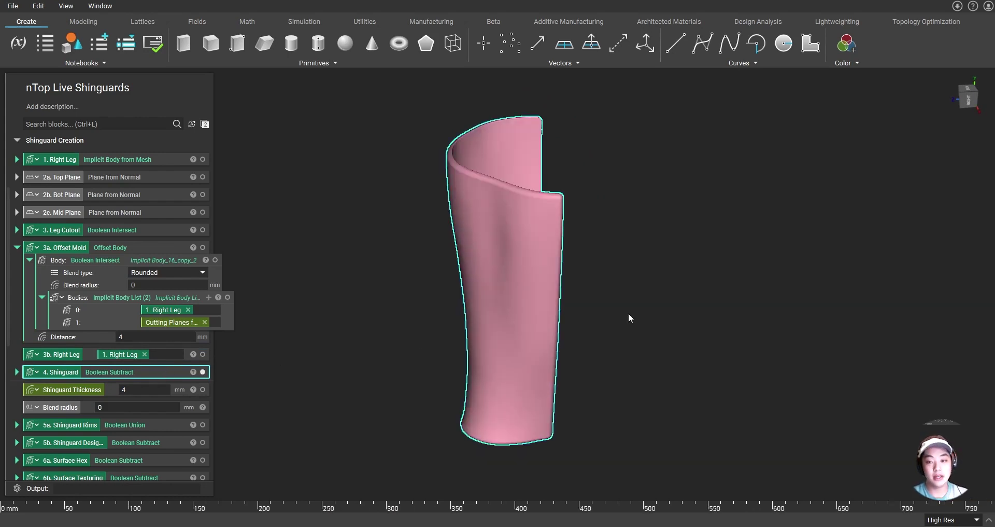
right_drag(607, 292, 614, 289)
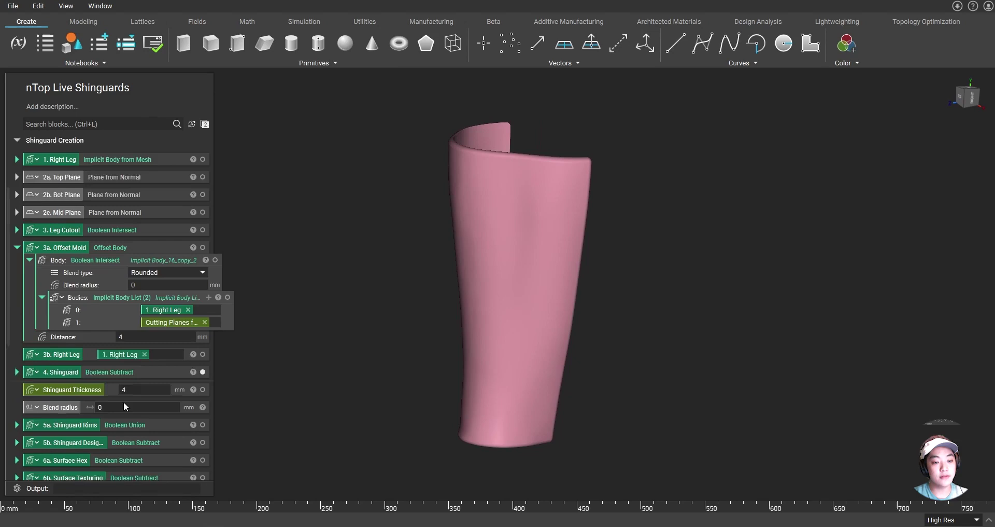
- Try a Shinguard Thickness of 12 mm and inspect the shinguard body
scroll(123, 401, down, 2)
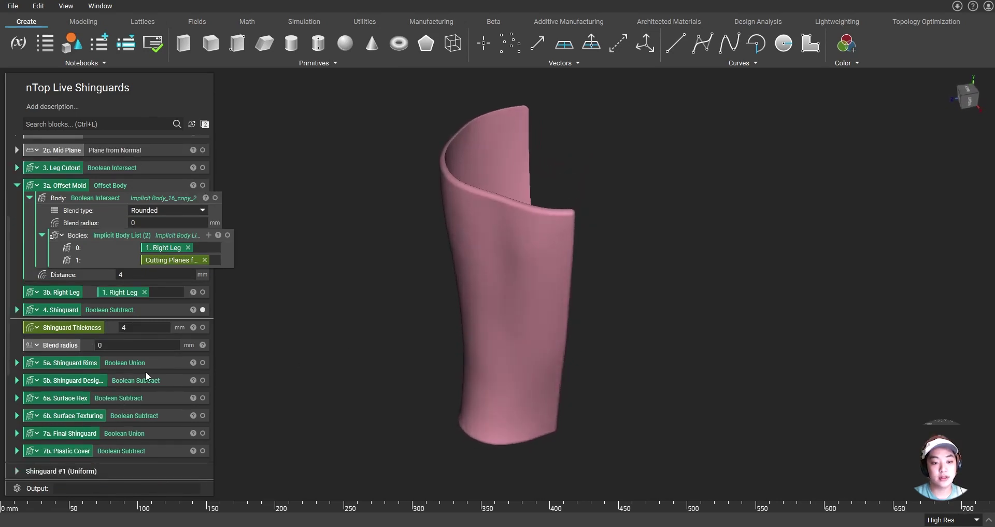
click(145, 327)
text(12)
key(Return)
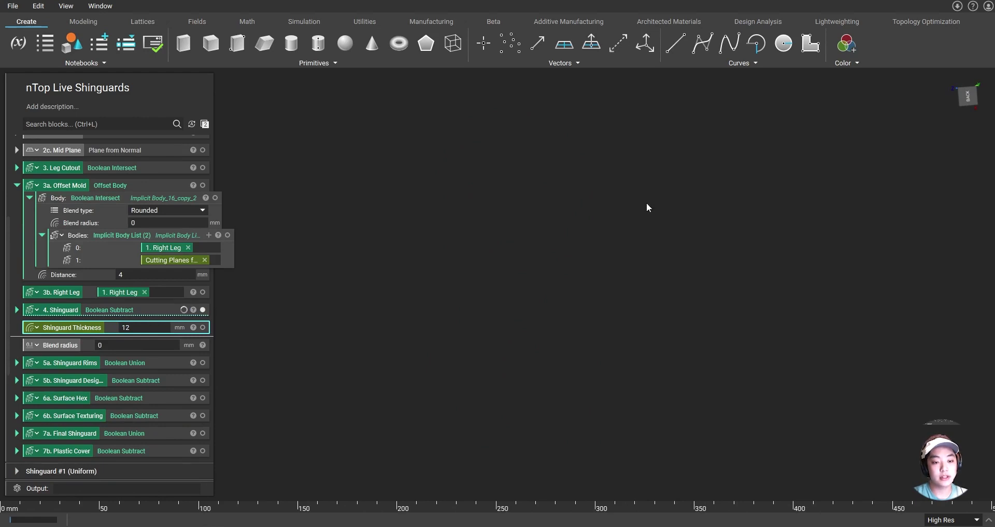
right_drag(604, 283, 701, 296)
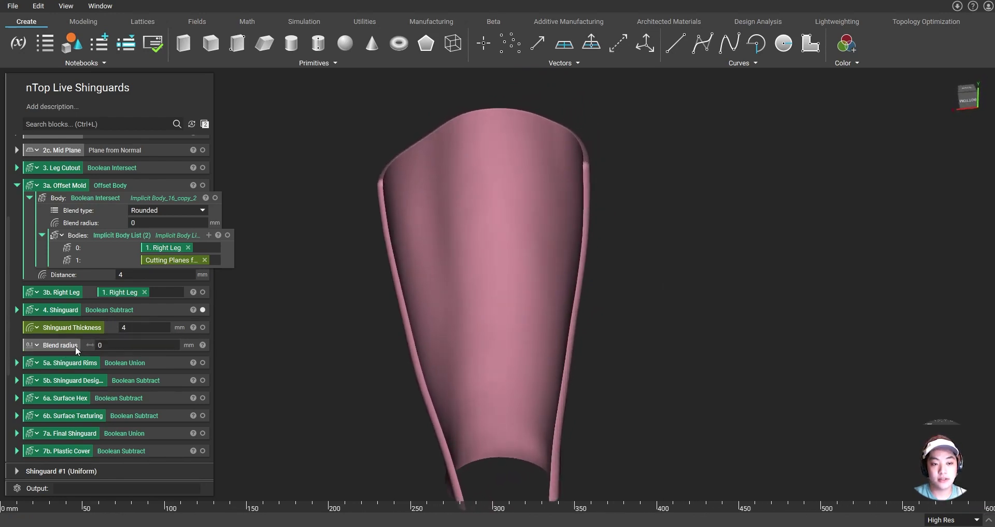
- Check the shinguard's edges against the 3b Right Leg, and set the Blend radius to 4 mm
click(203, 292)
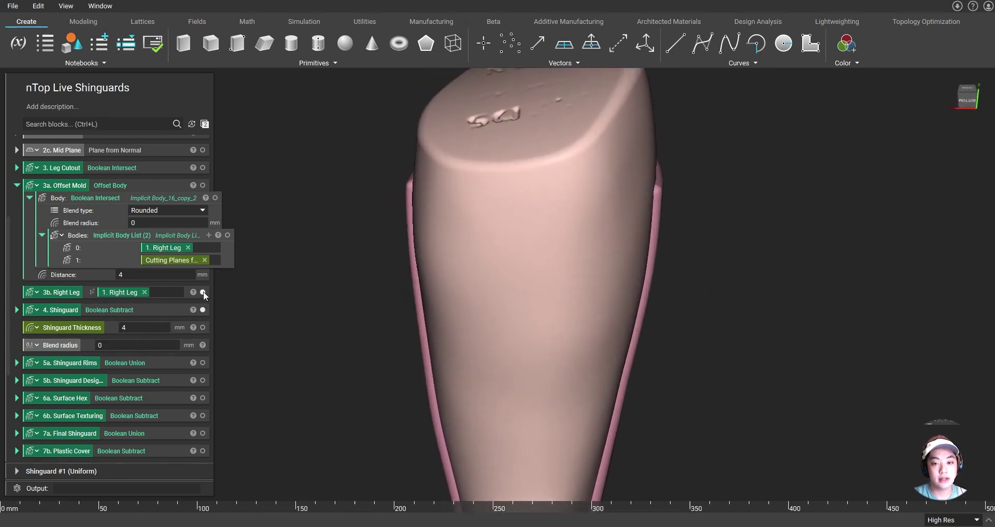
click(203, 292)
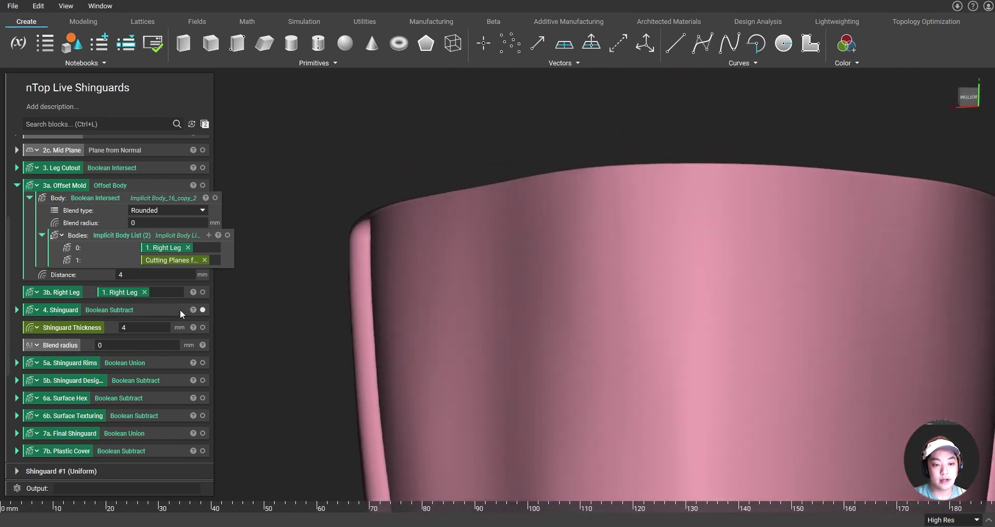
click(116, 344)
text(4)
key(Return)
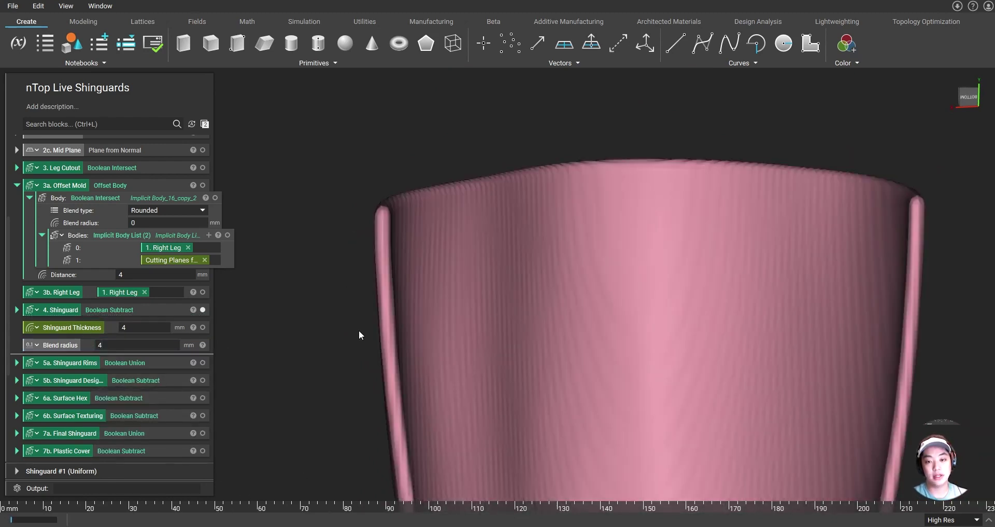
scroll(372, 245, up, 4)
right_drag(288, 301, 565, 318)
scroll(886, 322, down, 4)
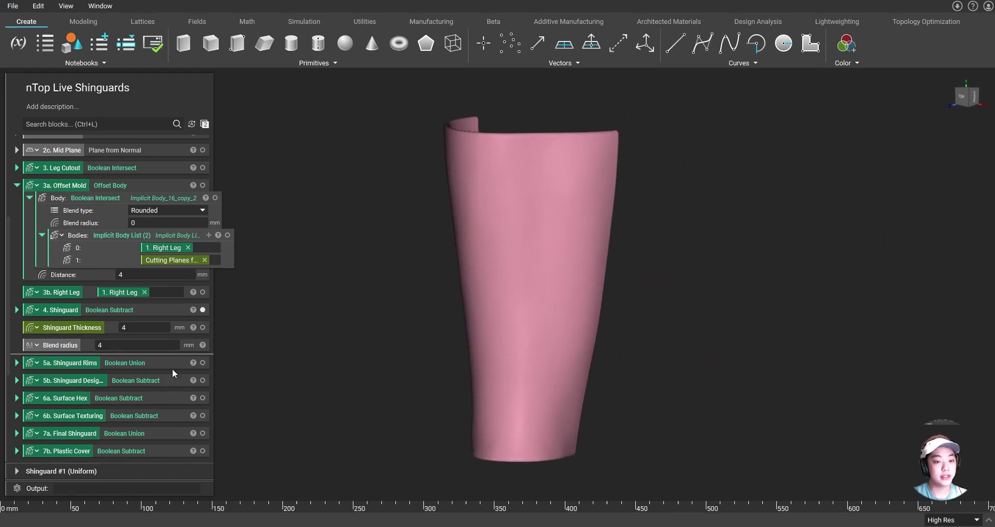
- Isolate the 5a Shinguard Rims and show the 5b Shinguard Design body together with them
key(i)
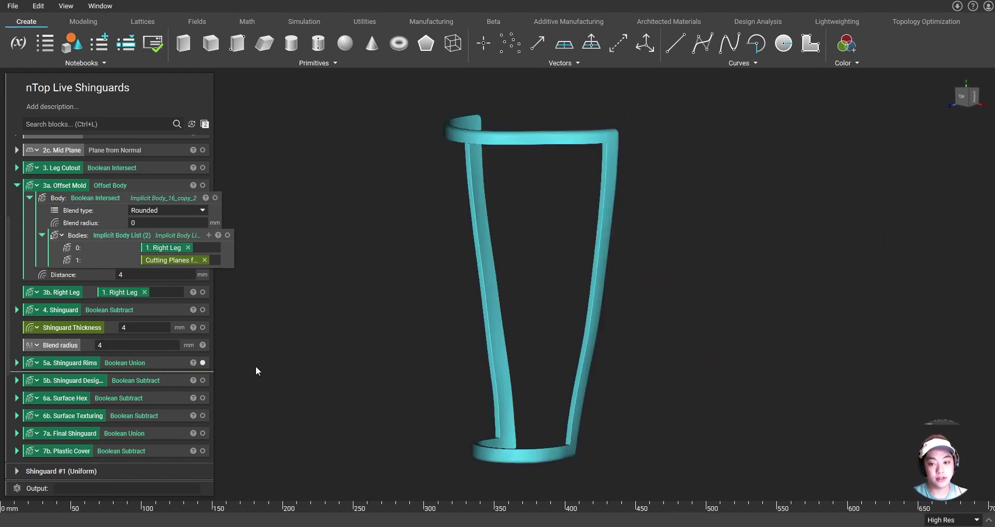
click(203, 380)
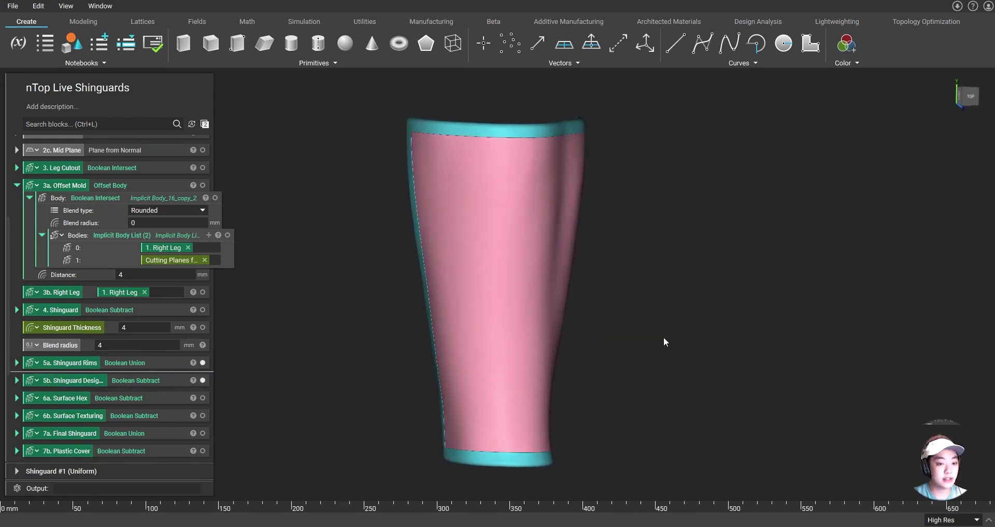
- Expand the 6a Surface Hex block, hide the 5b Shinguard Design body, and show the Voronoi Volume Lattice with the rims
right_drag(488, 270, 681, 291)
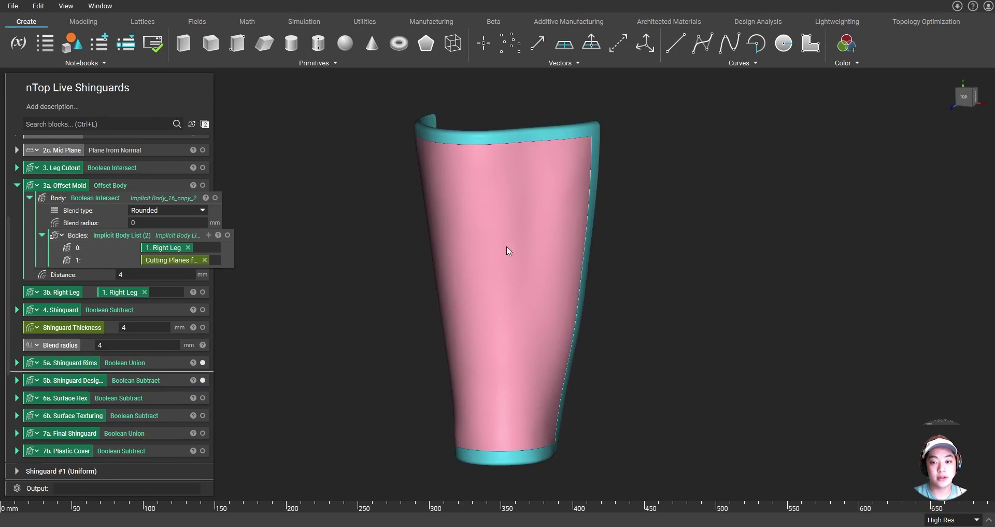
right_drag(486, 262, 650, 281)
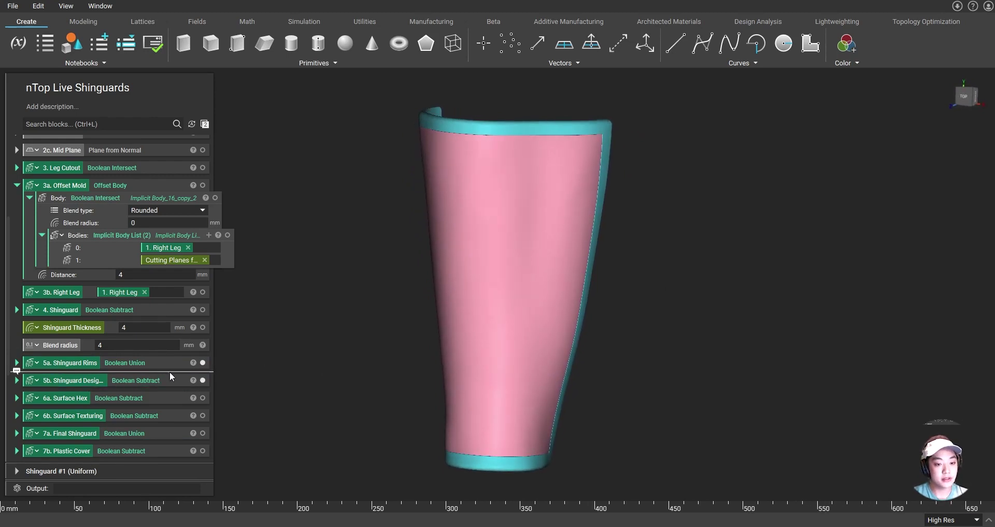
click(18, 398)
scroll(82, 372, down, 5)
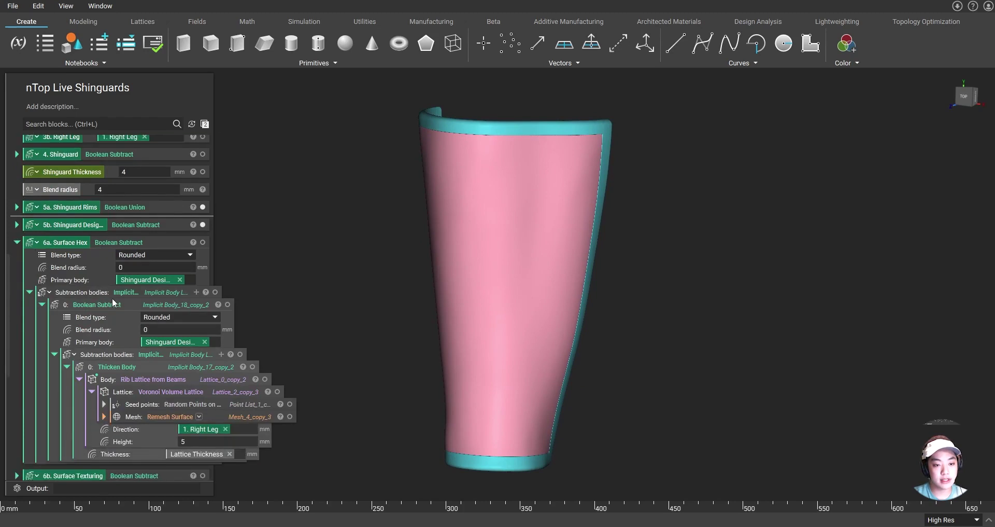
click(203, 224)
click(277, 392)
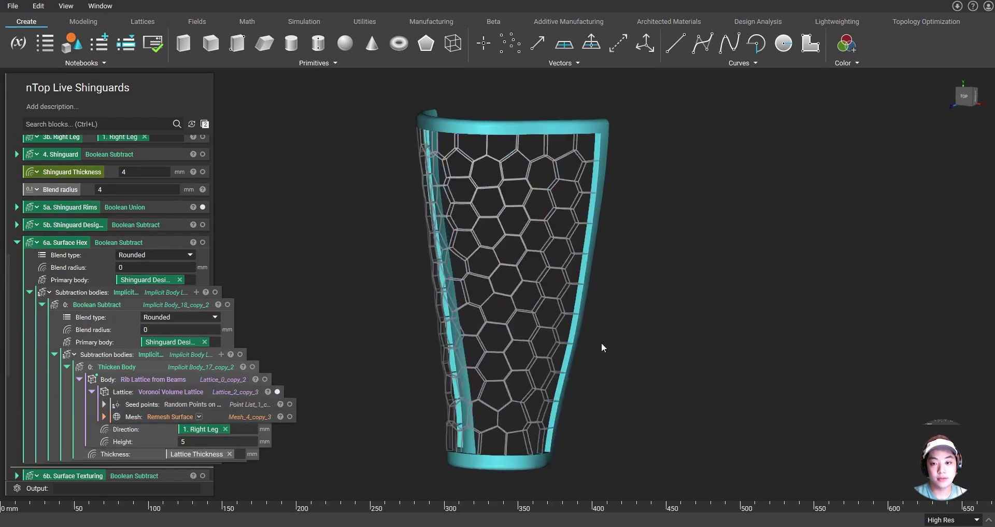
- Replace the Voronoi Volume Lattice display with the Rib Lattice from Beams, followed by the Thicken Body
click(277, 392)
click(265, 379)
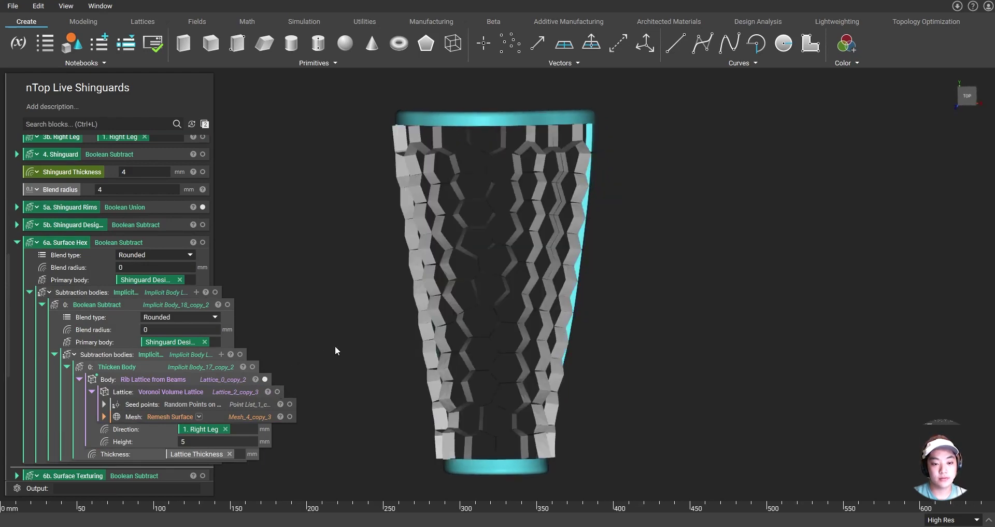
click(265, 379)
click(252, 366)
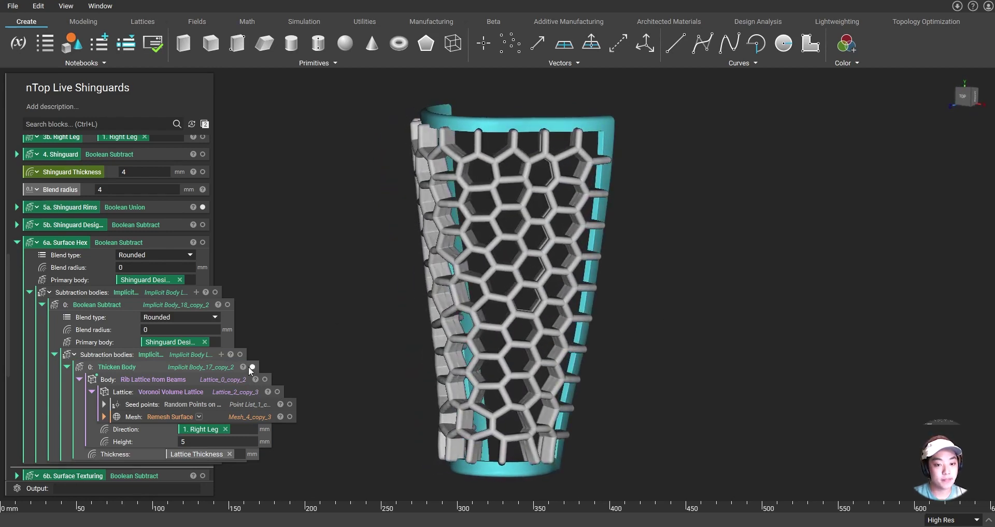
- Compare the Thicken Body lattice with the 5b Shinguard Design body, and hide both, leaving only the rims
click(203, 225)
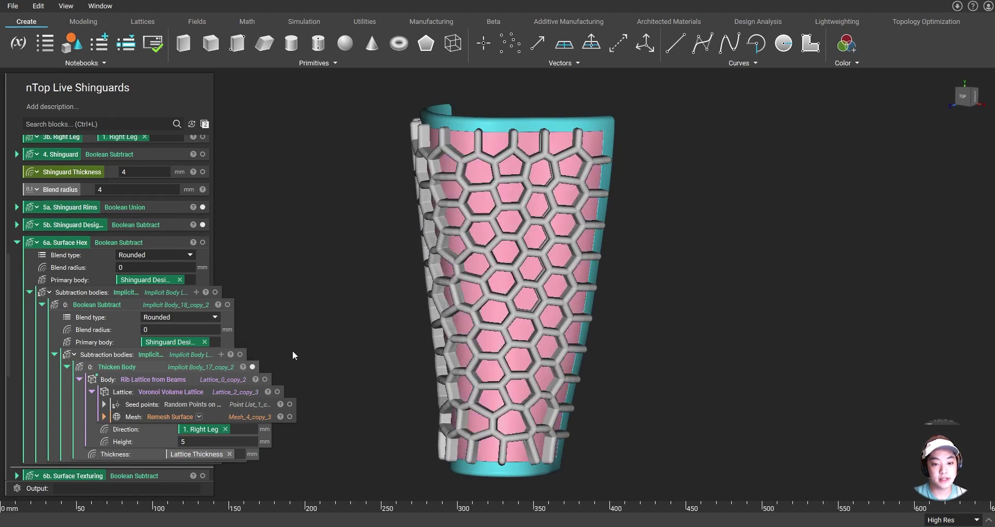
click(253, 367)
click(203, 224)
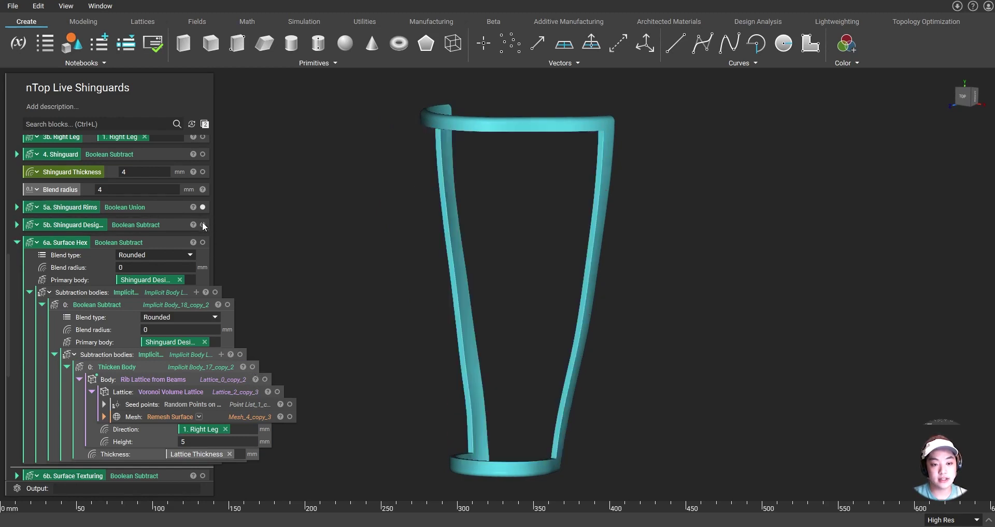
- Examine the nested Boolean Subtract body inside 6a Surface Hex, and replace it with the complete 6a Surface Hex body
click(228, 304)
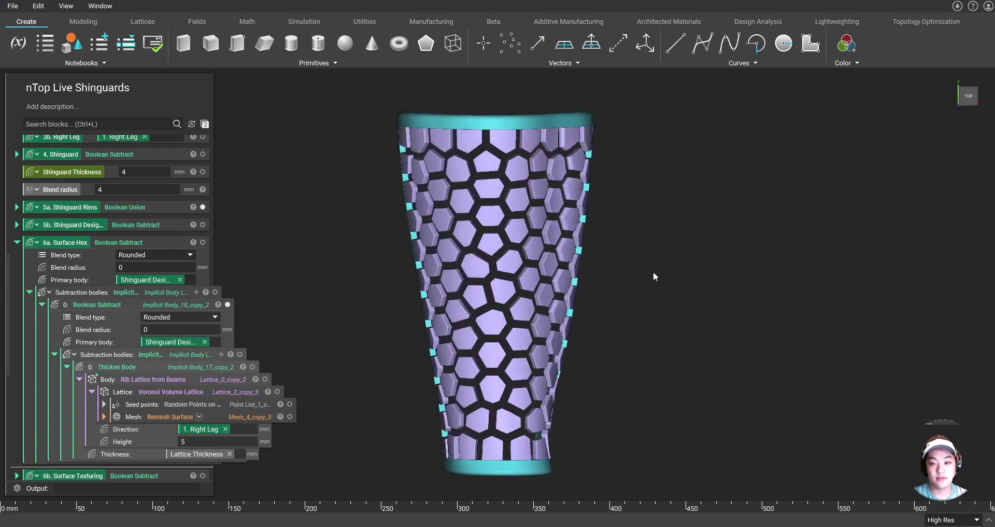
right_drag(653, 272, 592, 288)
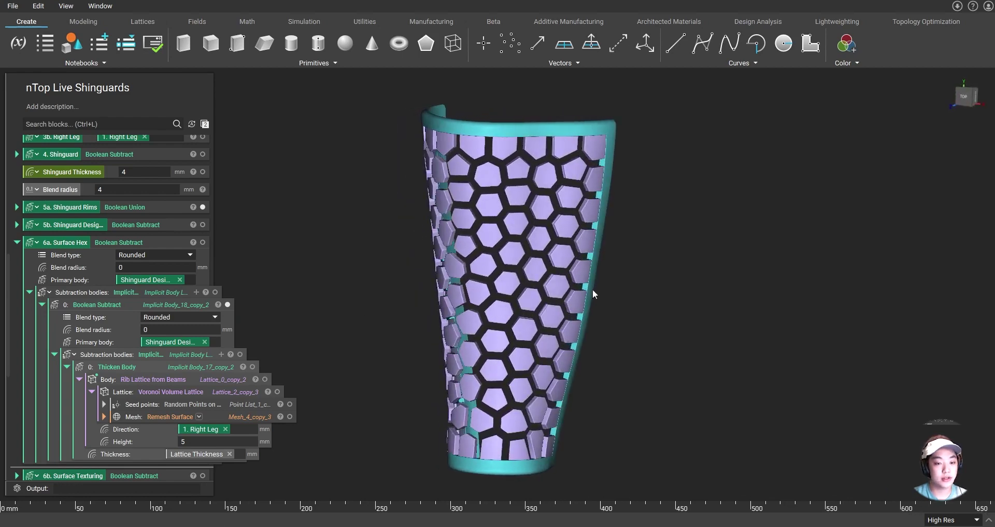
click(228, 304)
click(203, 242)
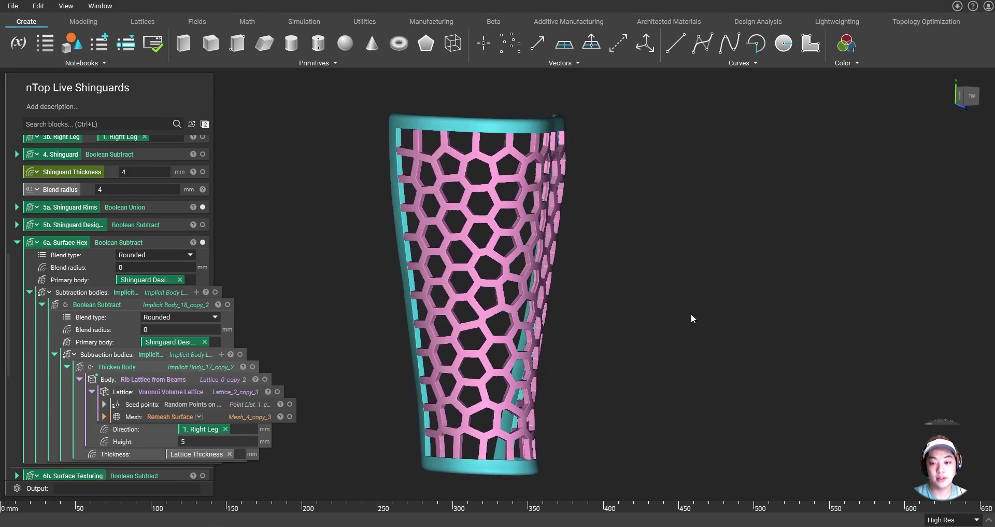
- Collapse the 6a Surface Hex block, show the 6b Surface Texturing body over it, and examine the textured lattice
click(17, 242)
click(202, 259)
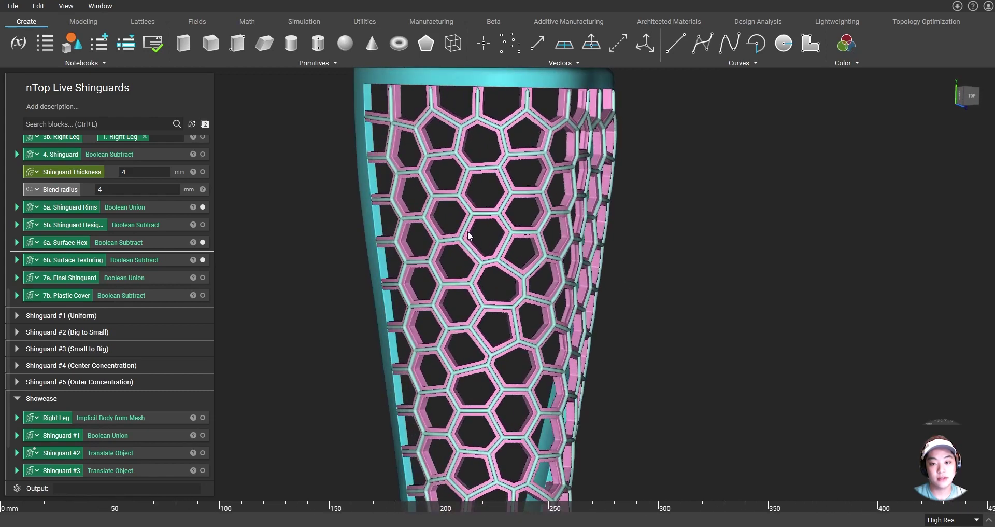
scroll(475, 253, down, 3)
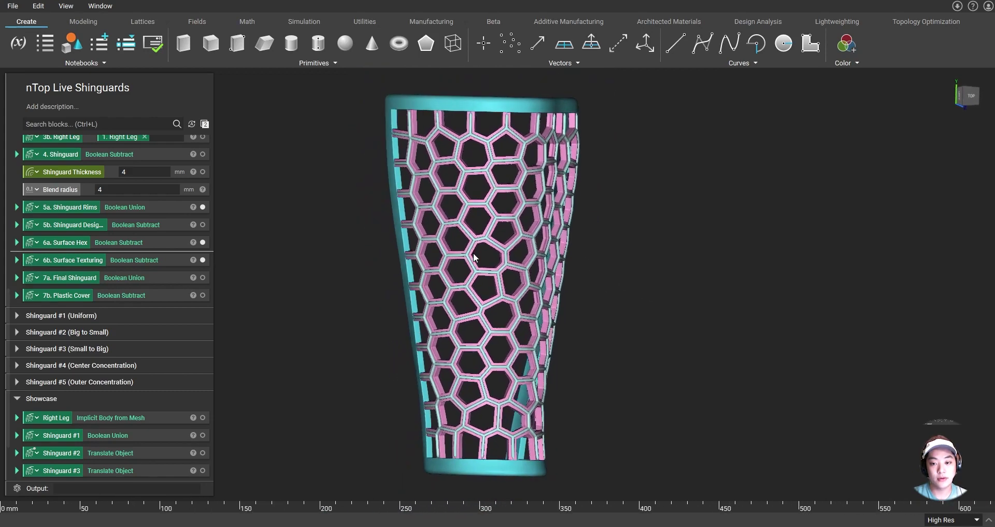
right_drag(474, 258, 497, 264)
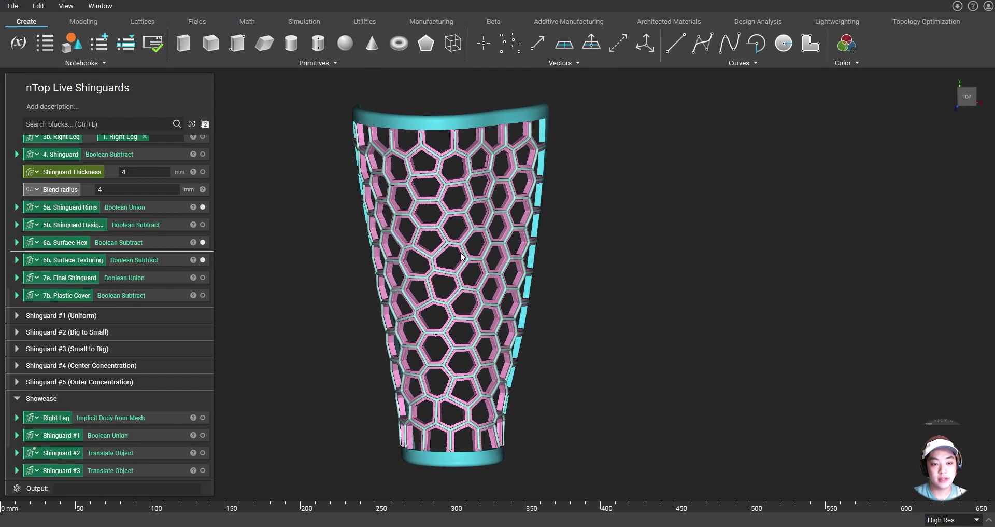
- Isolate the 7a Final Shinguard and show it together with the right leg and the 7b Plastic Cover
click(170, 281)
click(202, 277)
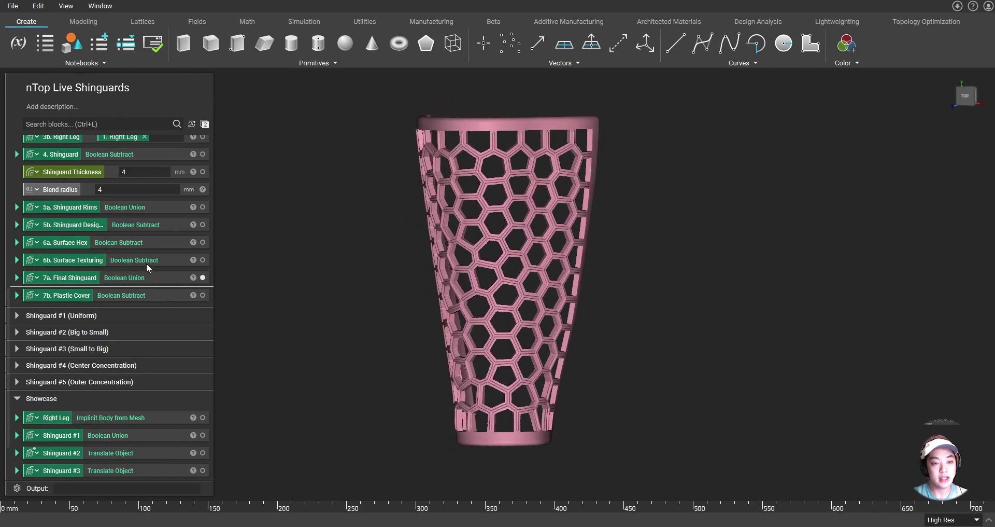
scroll(147, 263, up, 8)
click(203, 252)
scroll(154, 291, down, 7)
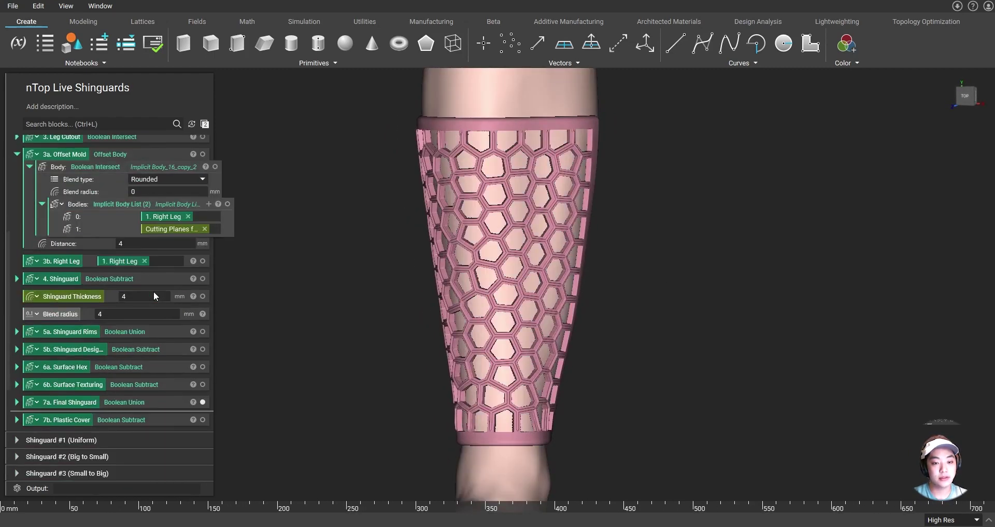
scroll(622, 313, down, 4)
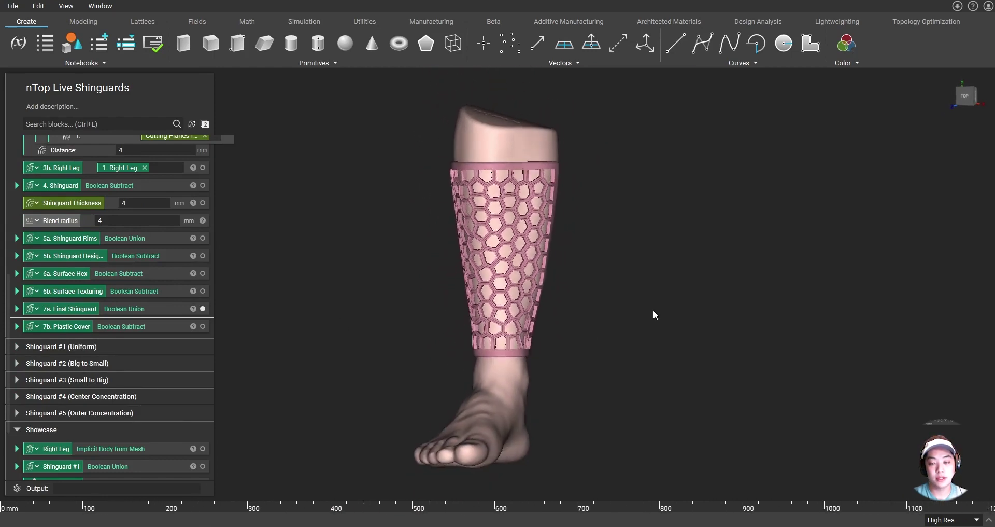
click(202, 327)
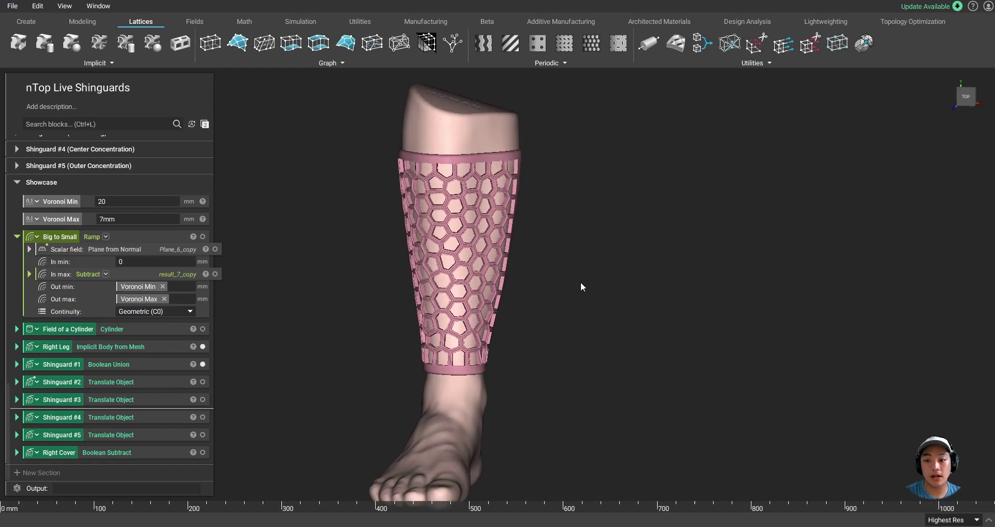
- Examine the Voronoi lattice of Shinguard #1 on the right leg up close and from several angles
scroll(490, 231, up, 3)
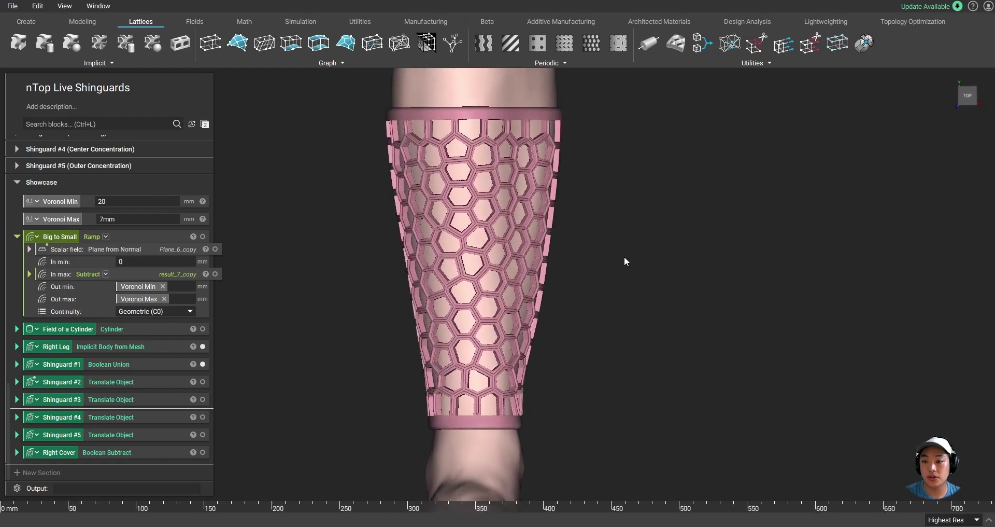
scroll(624, 256, up, 2)
right_drag(621, 255, 487, 223)
scroll(458, 301, down, 2)
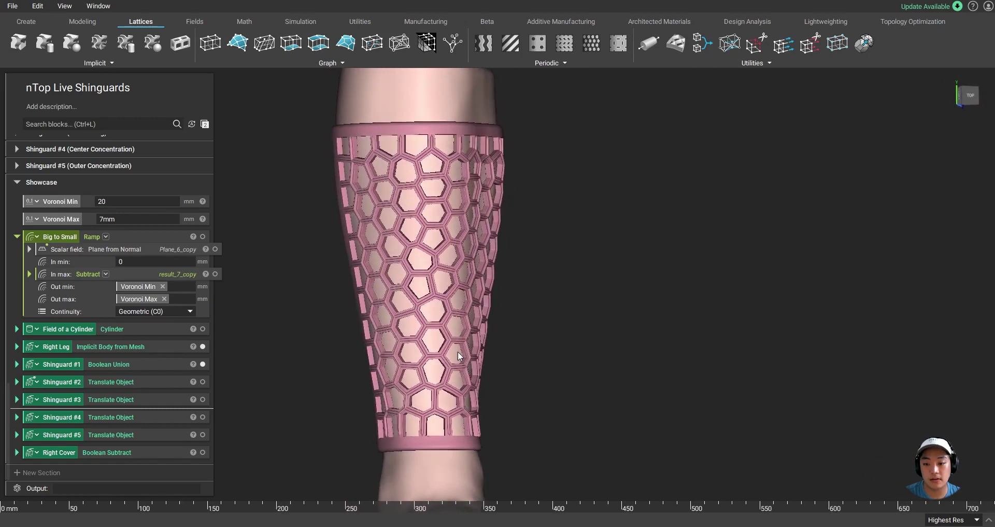
right_drag(458, 350, 395, 344)
right_drag(465, 179, 565, 245)
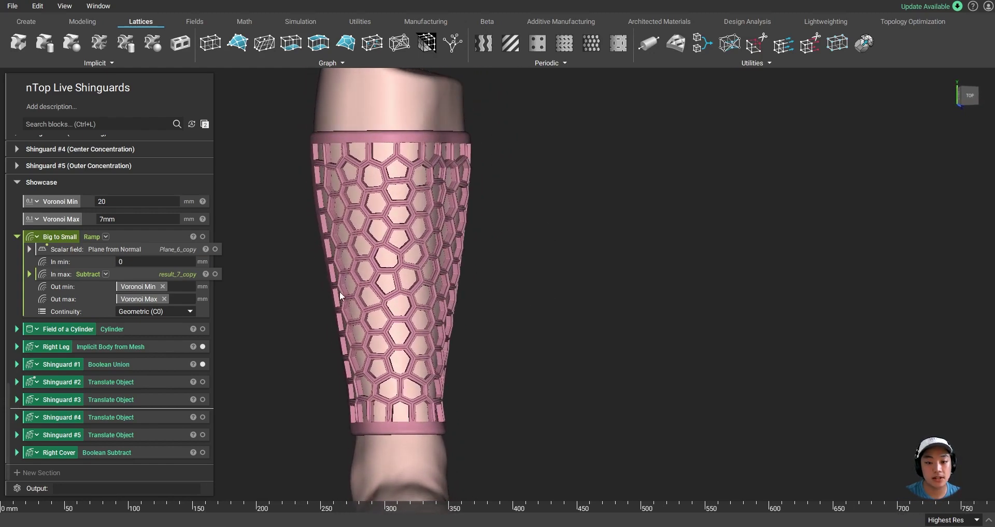
- Show the Plane from Normal scalar field of the Big to Small ramp and examine its position on Shinguard #1
click(215, 250)
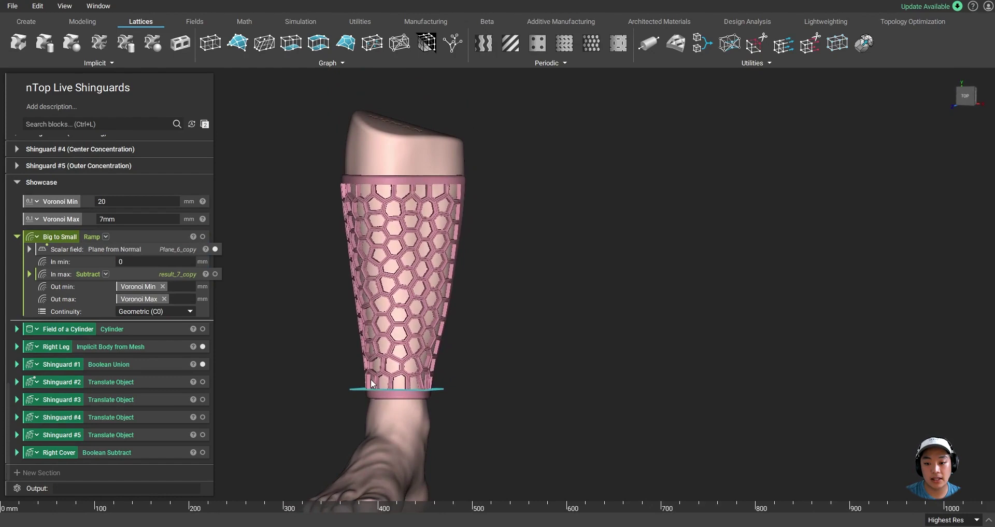
scroll(420, 394, up, 3)
scroll(419, 364, down, 2)
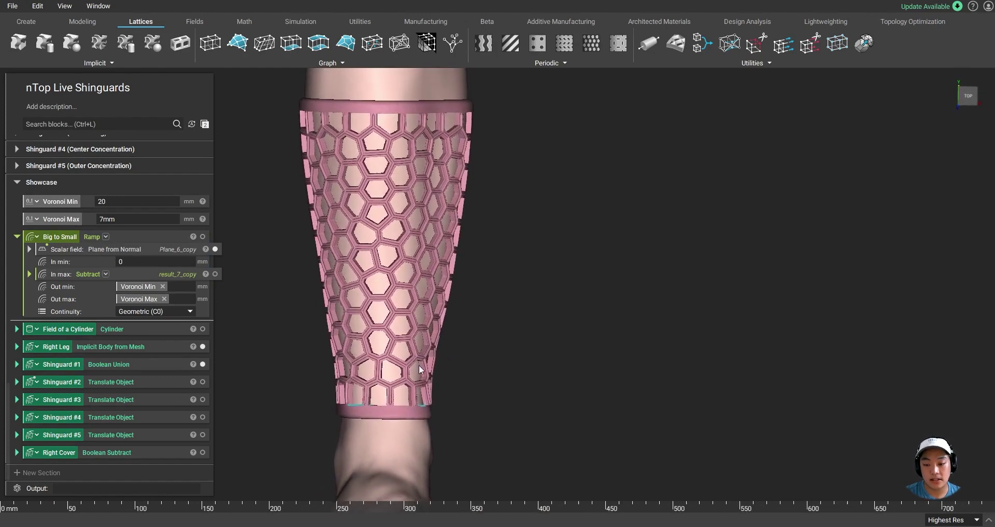
right_drag(399, 397, 424, 192)
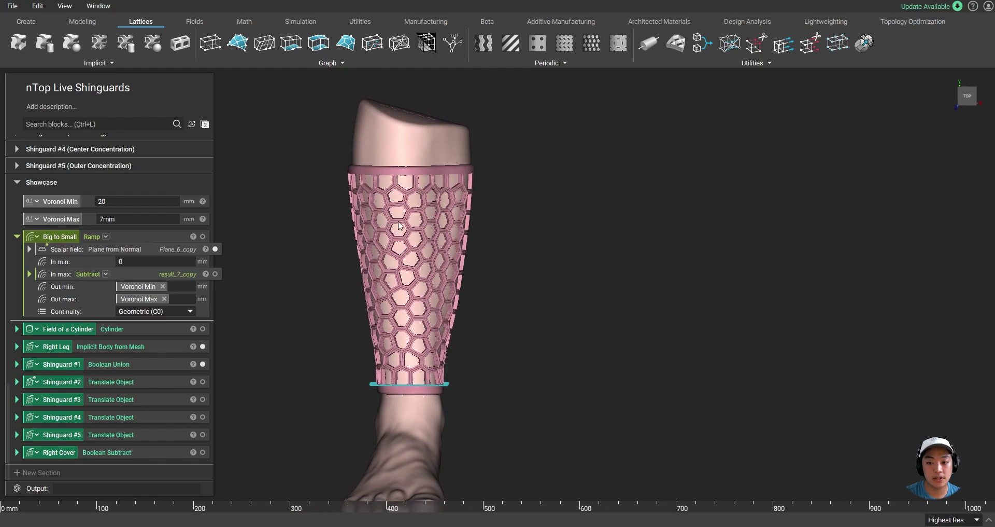
- Show Shinguard #2 beside the leg and compare its lattice cell sizes with Shinguard #1
click(203, 382)
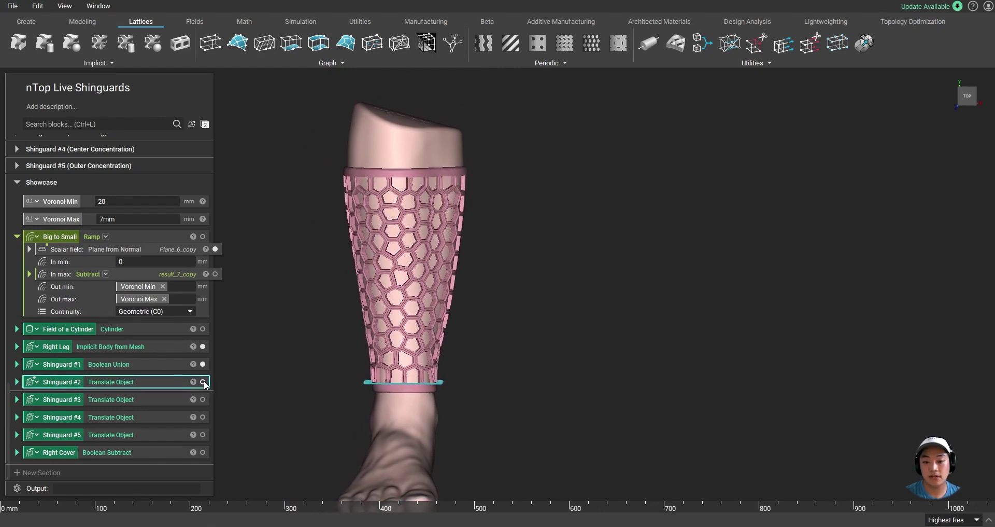
click(706, 368)
scroll(707, 368, up, 3)
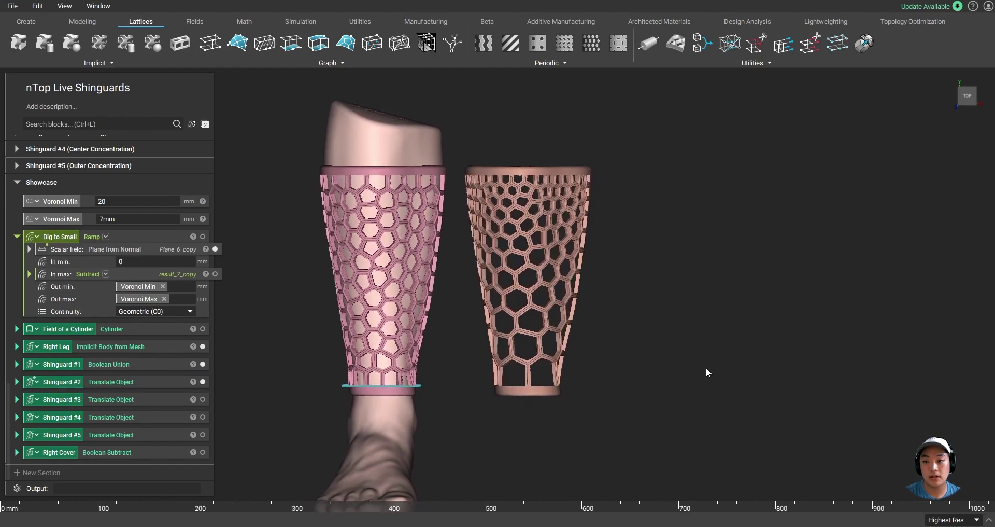
scroll(686, 361, up, 2)
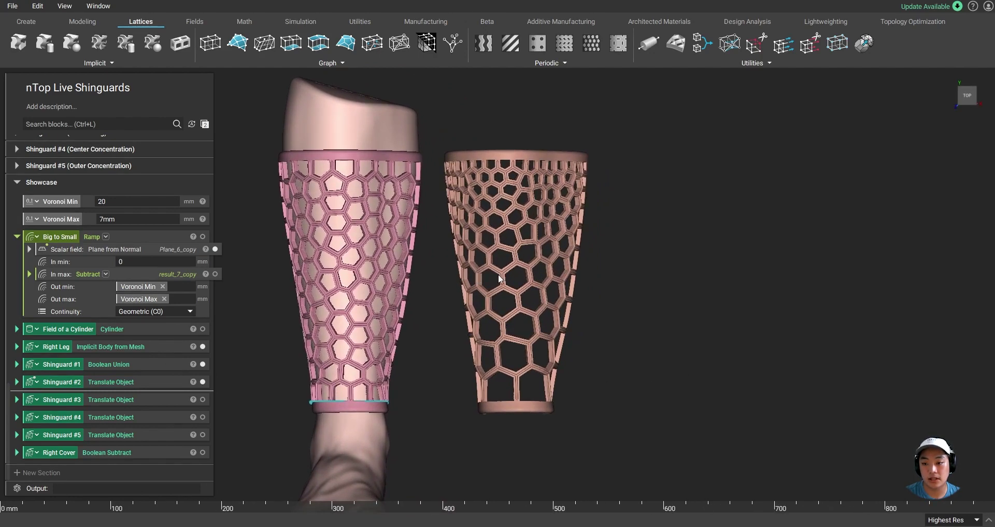
right_drag(633, 239, 625, 241)
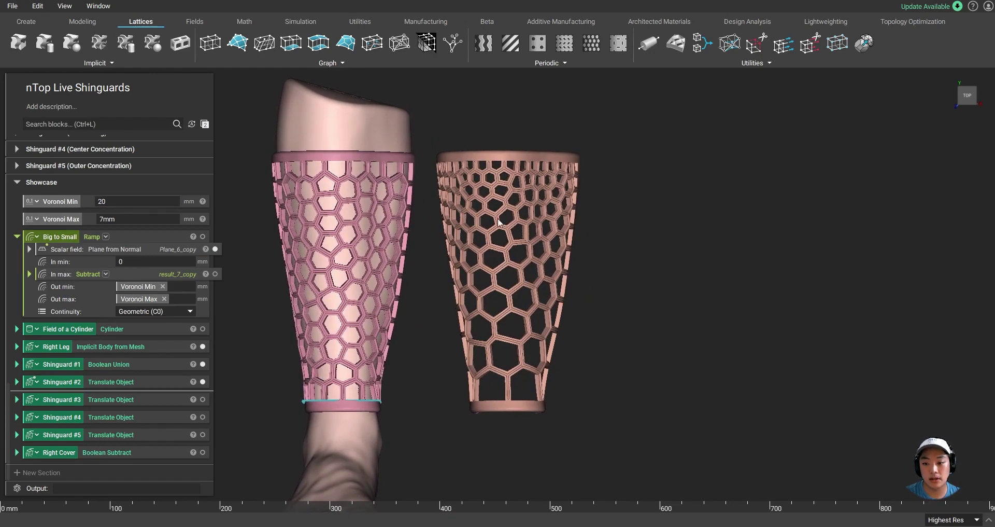
- Show Shinguard #3 and Shinguard #4 beside the others and examine their lattice patterns
click(203, 399)
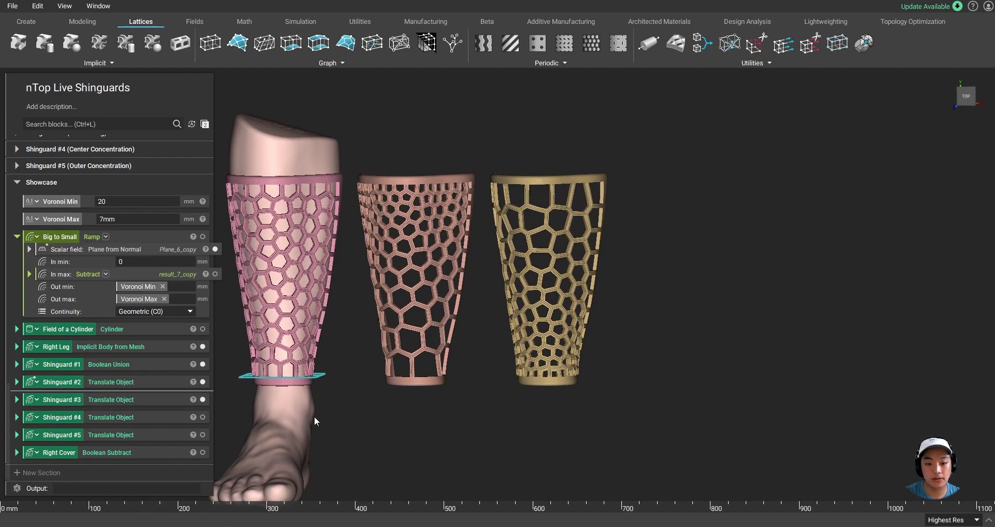
click(202, 417)
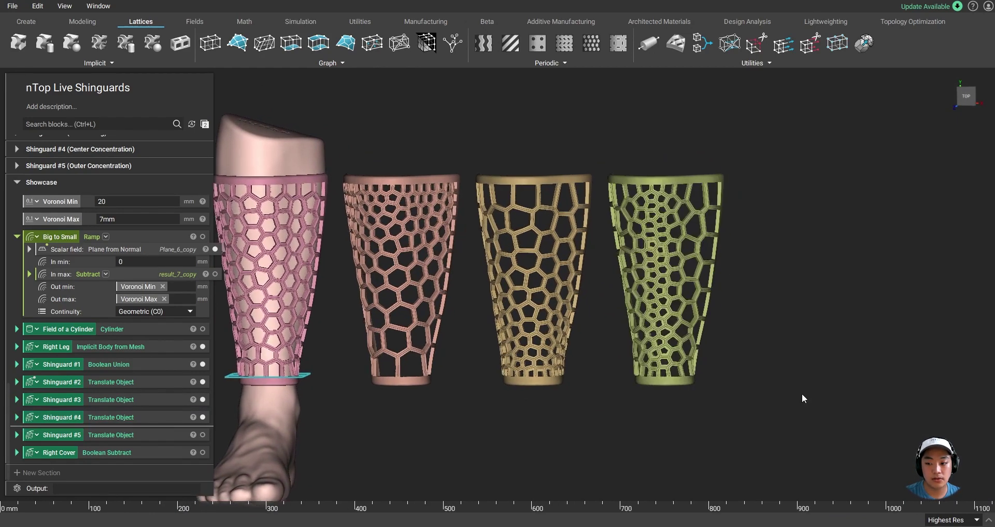
scroll(772, 328, up, 3)
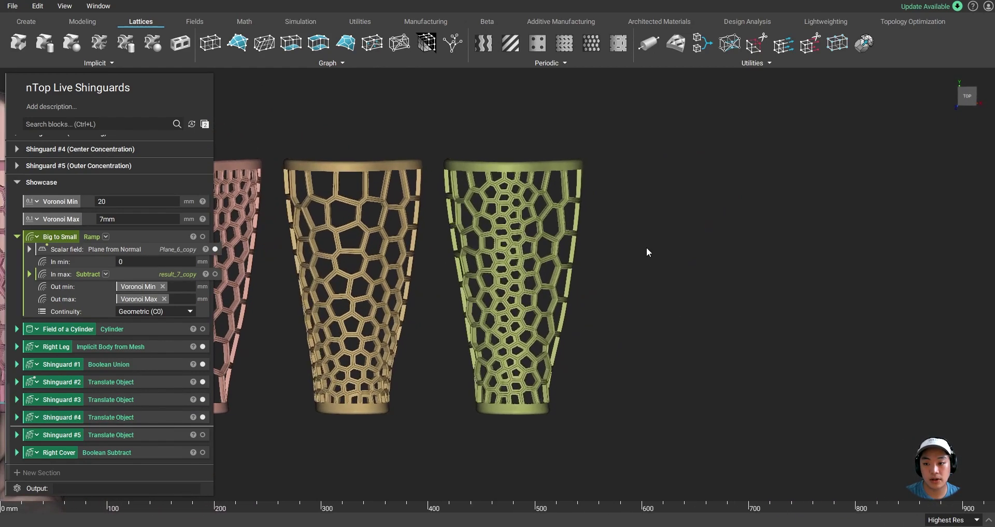
- Check the Field of a Cylinder against Shinguard #4, hide it, and show Shinguard #5 in the lineup
click(202, 328)
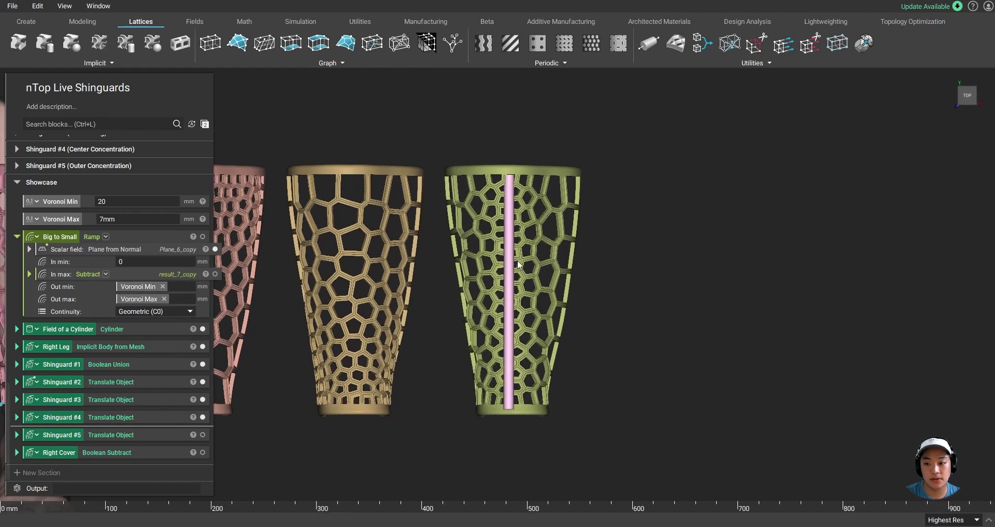
click(203, 328)
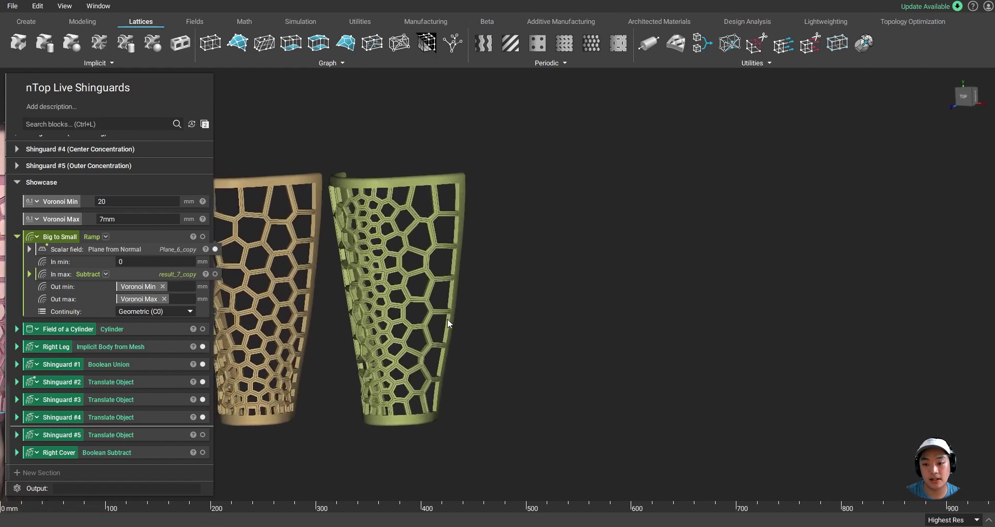
click(203, 435)
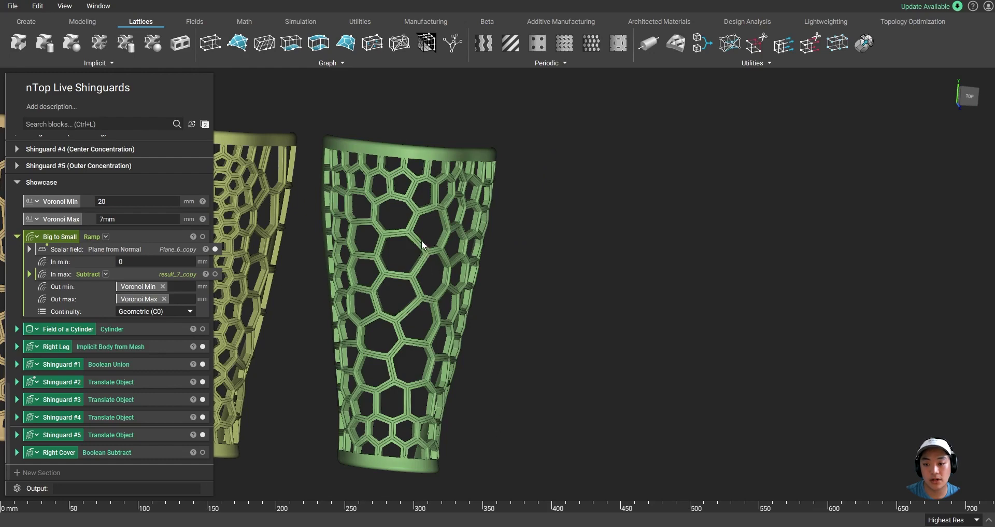
scroll(732, 270, down, 1)
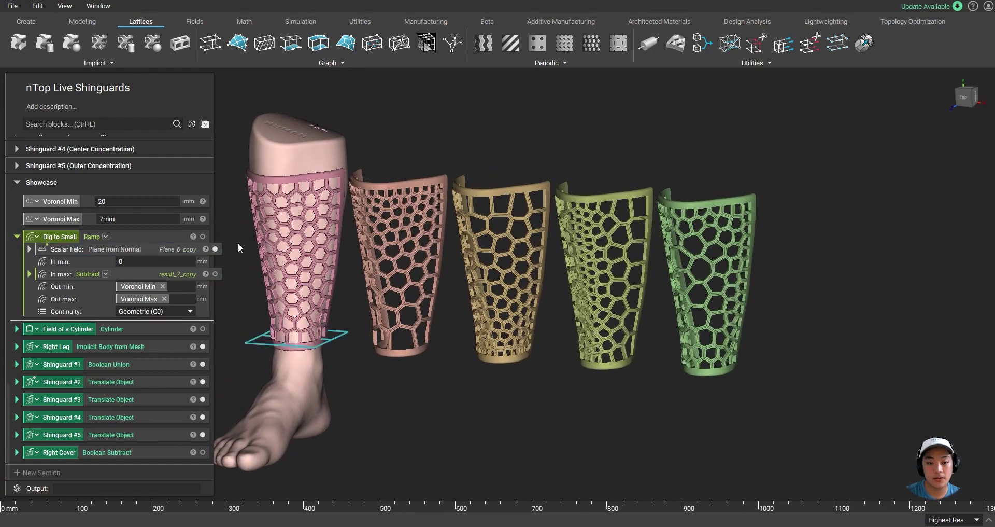
- Check where the Voronoi Max value feeds the Big to Small ramp and compare all five shinguard lattices from the front
click(61, 219)
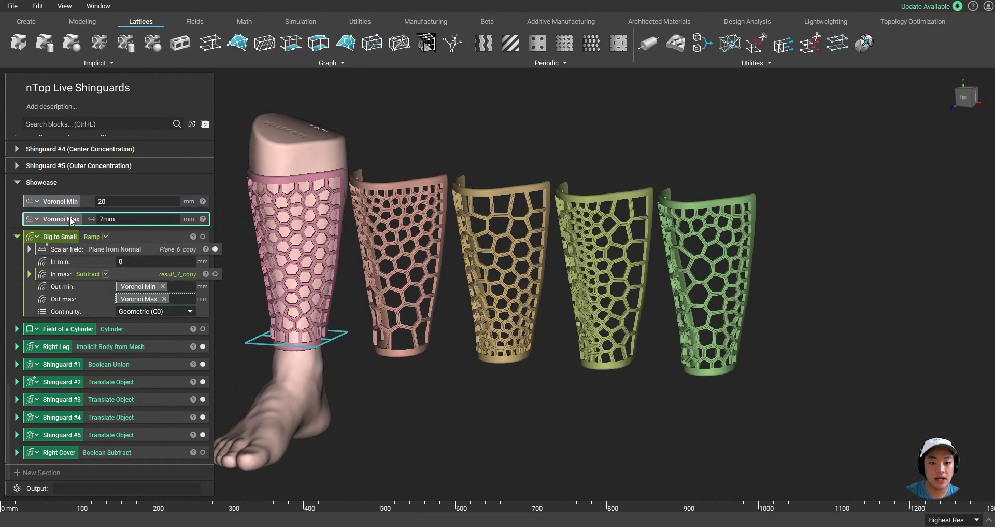
click(234, 246)
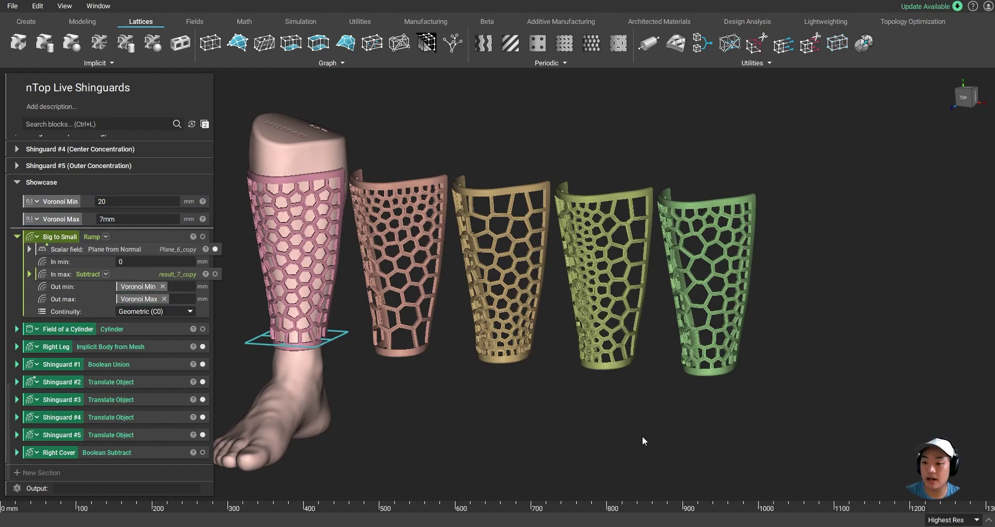
scroll(769, 400, up, 3)
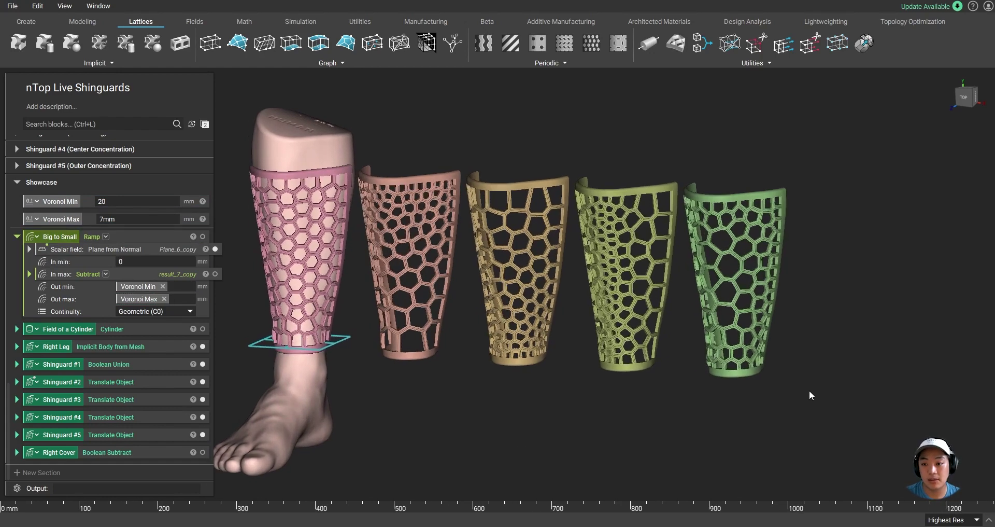
right_drag(810, 391, 874, 394)
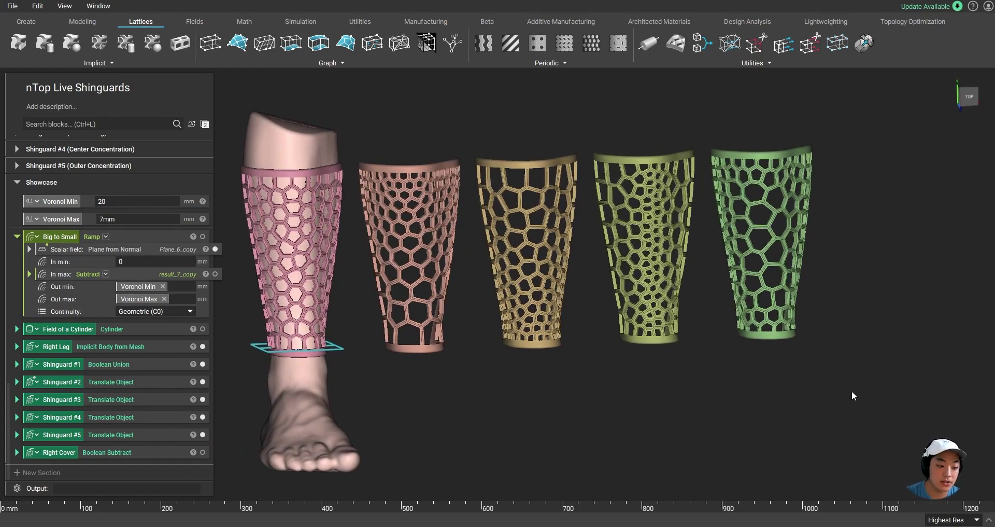
right_drag(814, 381, 912, 380)
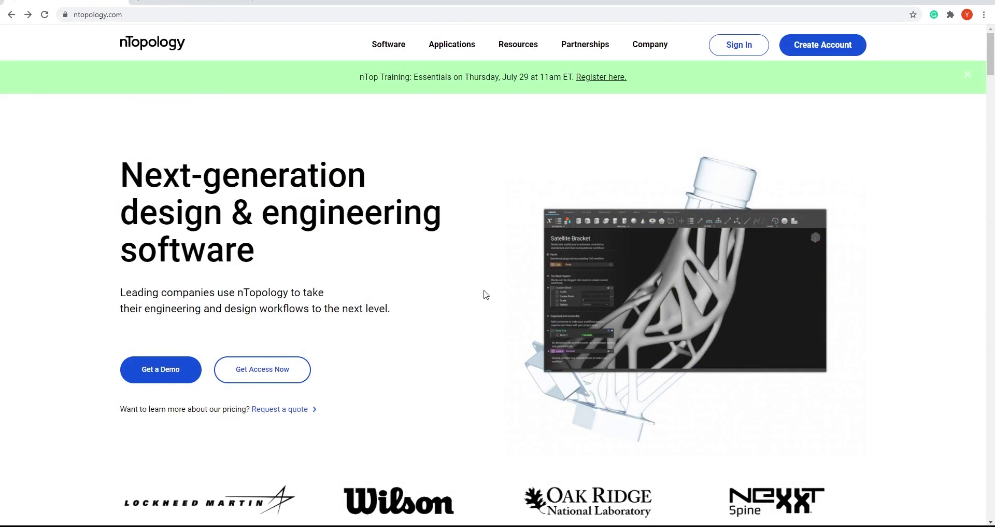
- On the ntopology.com site in the web browser, open the demo request page and review its consultation form
click(114, 20)
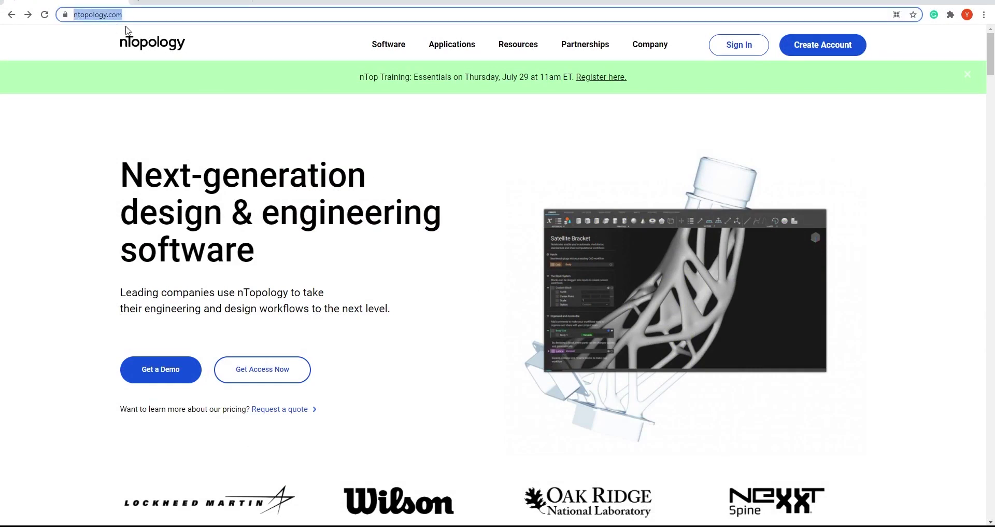
click(192, 370)
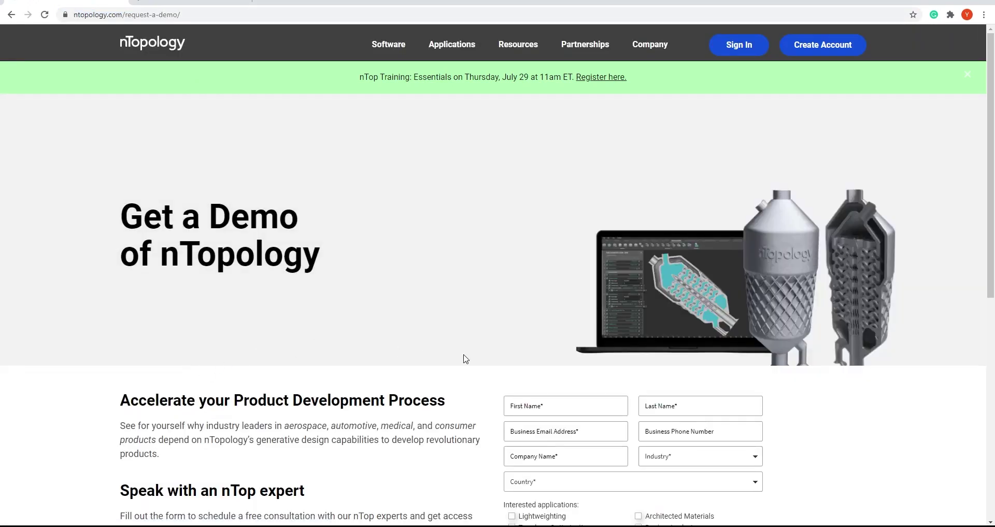
scroll(465, 358, down, 4)
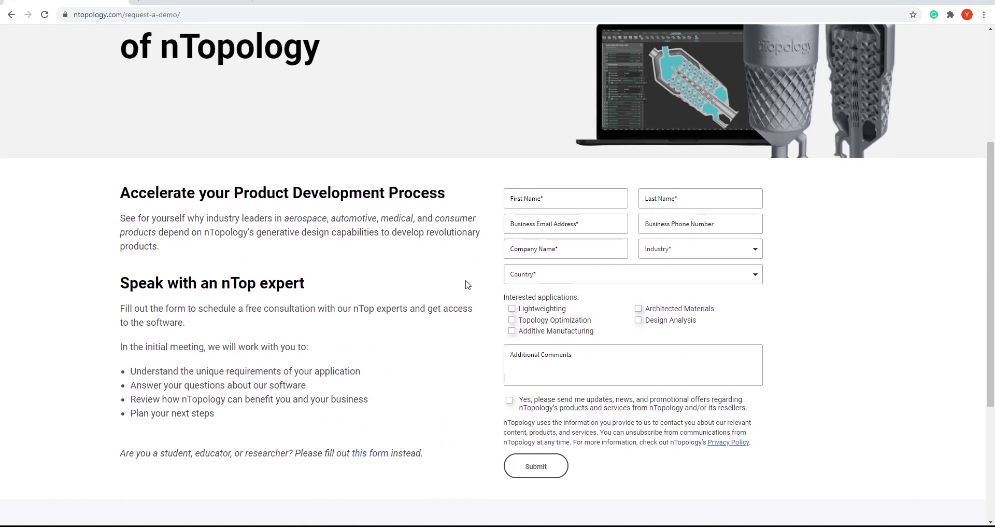
- Switch to the nTopology Help Center page and point out its address, support.ntopology.com/hc/en-us
key(ctrl+Tab)
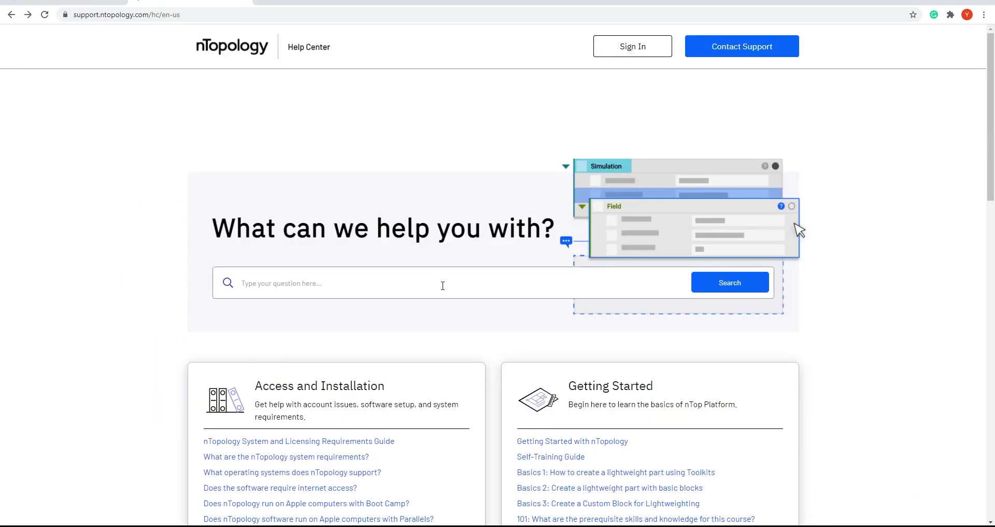
click(177, 16)
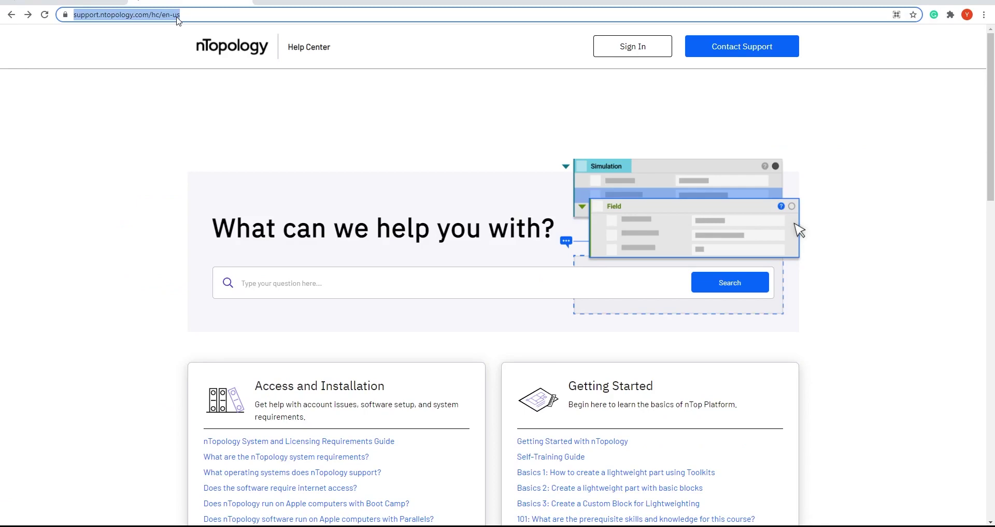
click(497, 345)
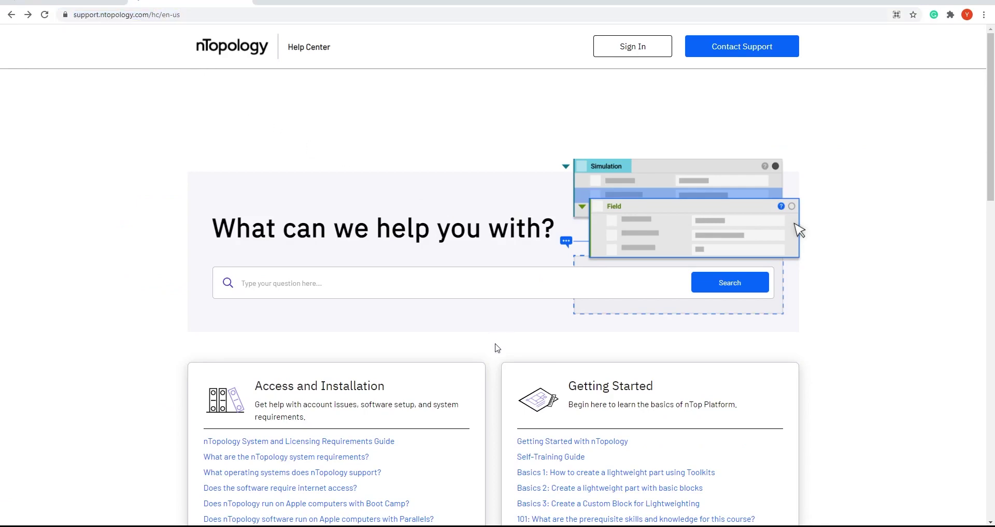